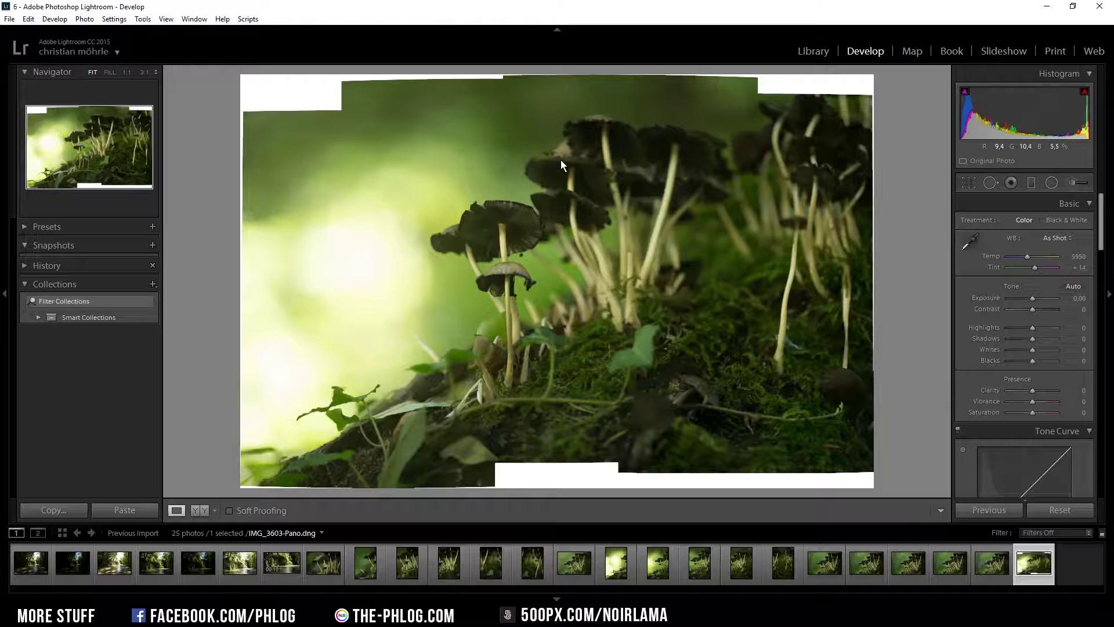
- Preview each of the panorama's source frames, then return to the stitched panorama
left_click(625, 583)
left_click(661, 578)
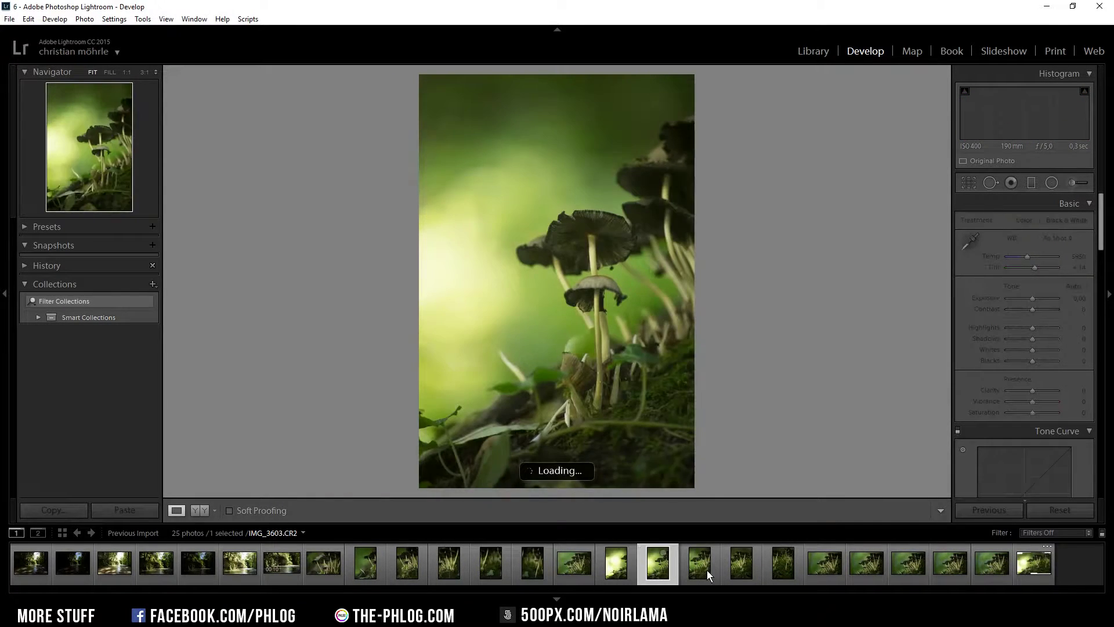
left_click(706, 570)
left_click(778, 575)
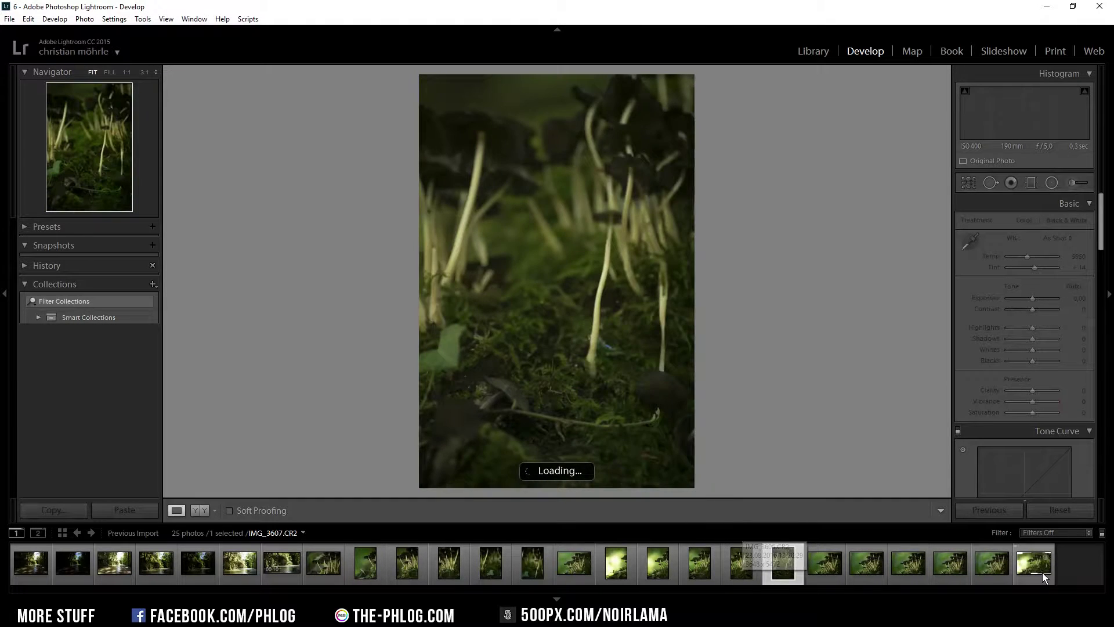
left_click(1042, 575)
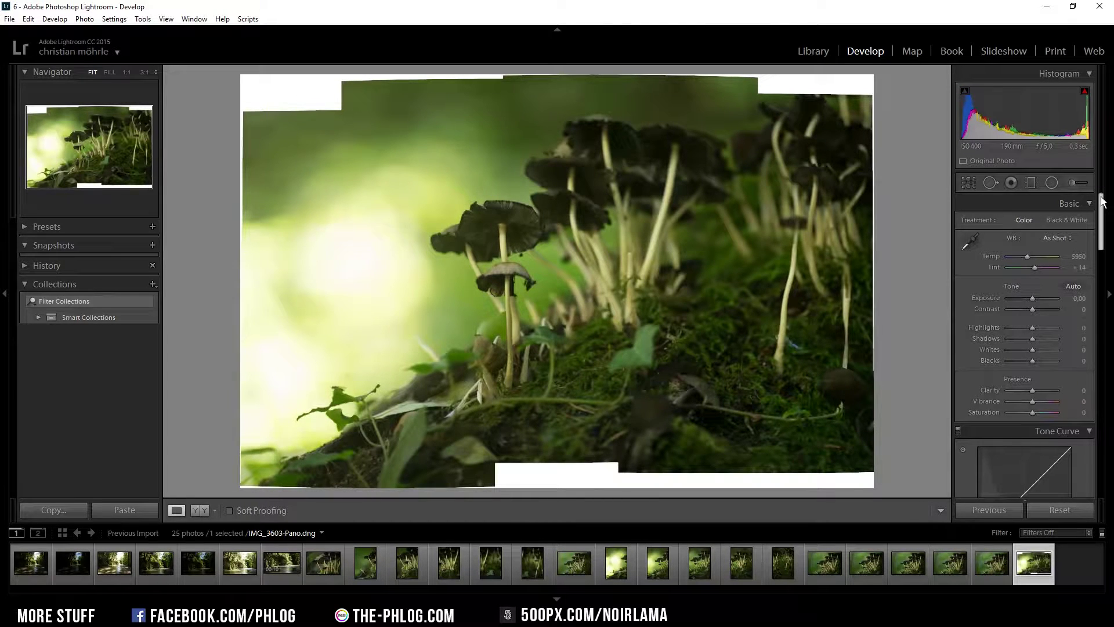
- Set the Camera Calibration profile to Camera Neutral
left_click_drag(1102, 201, 1107, 463)
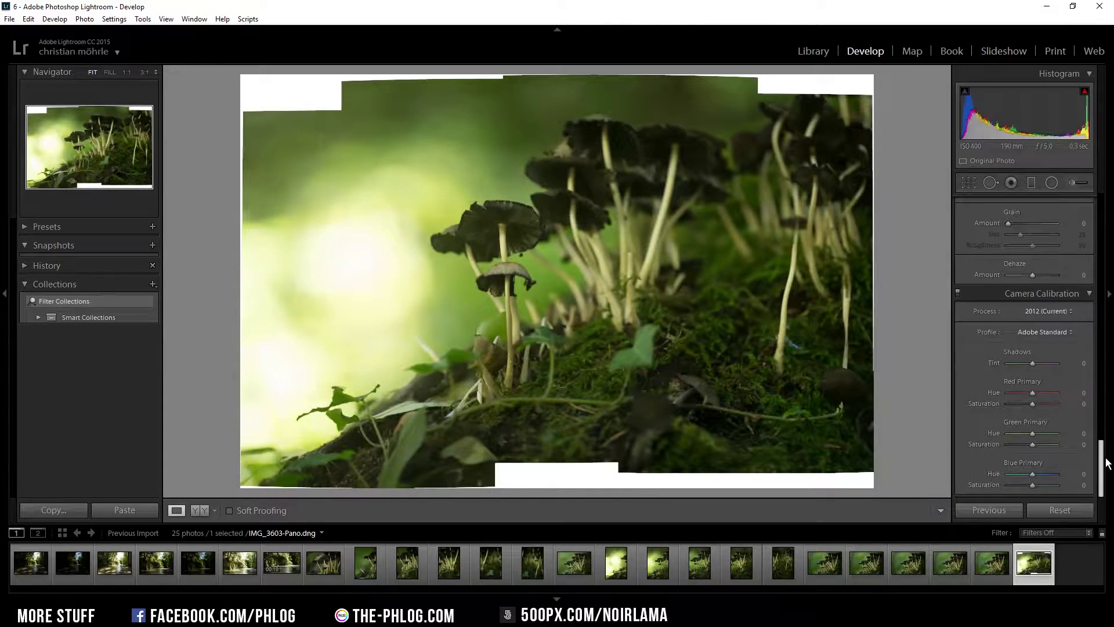
left_click(1050, 334)
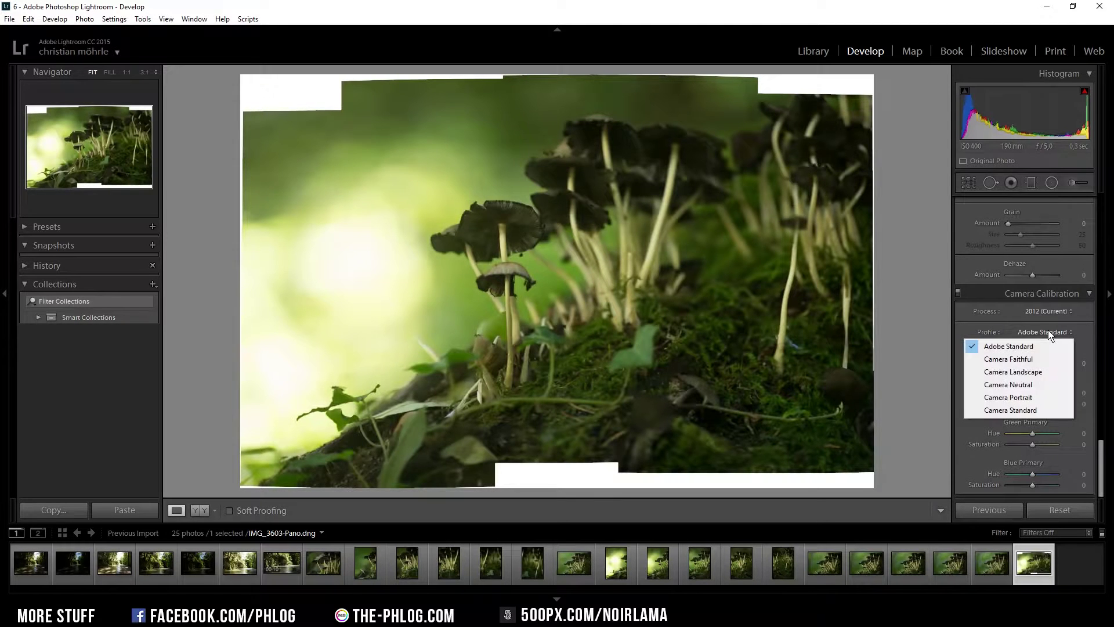
left_click(1038, 385)
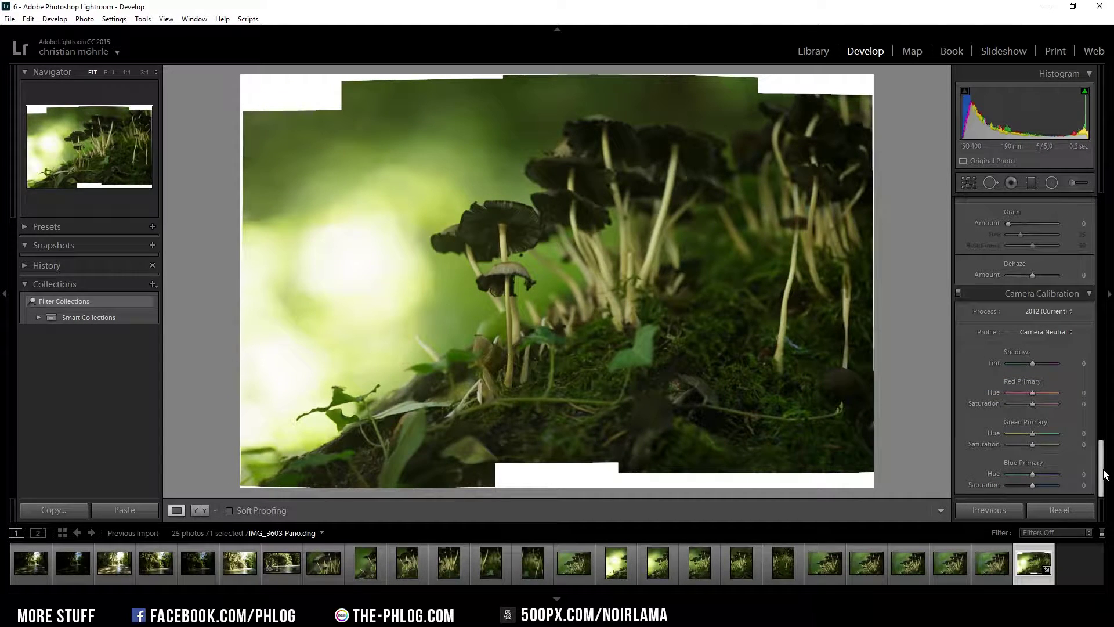
- Enable Remove Chromatic Aberration and Enable Profile Corrections in Lens Corrections
left_click_drag(1102, 472, 1101, 387)
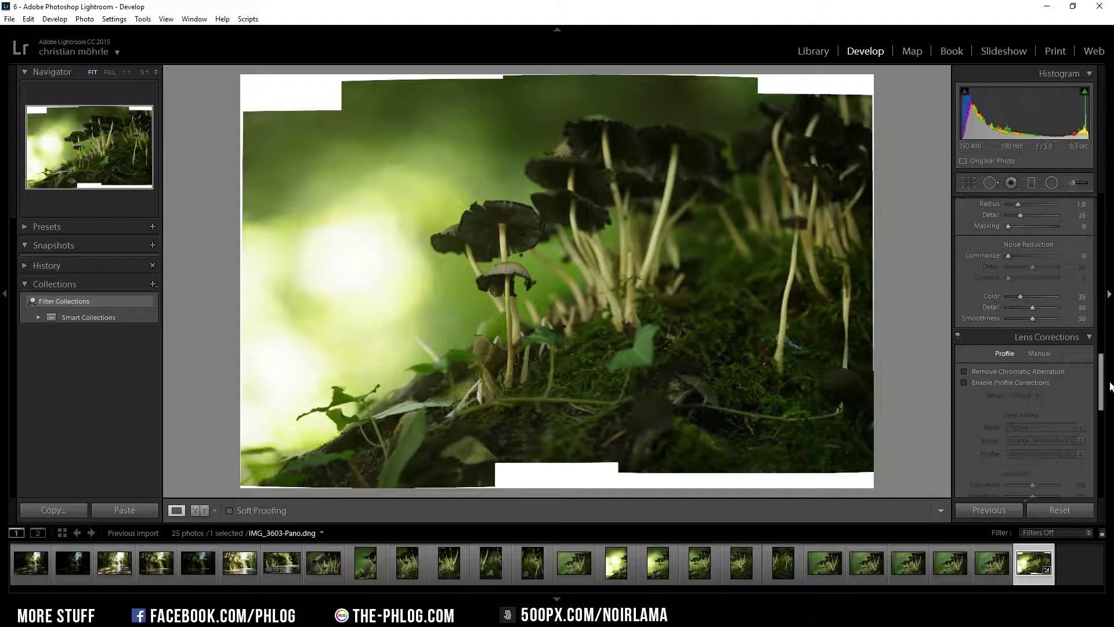
left_click(1035, 372)
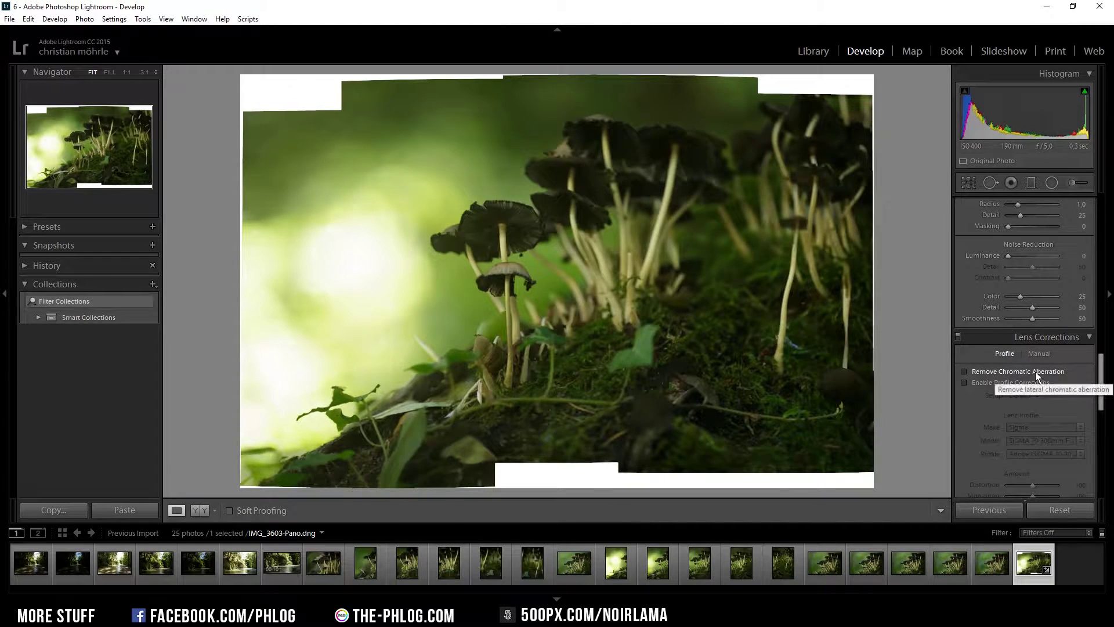
left_click(1030, 384)
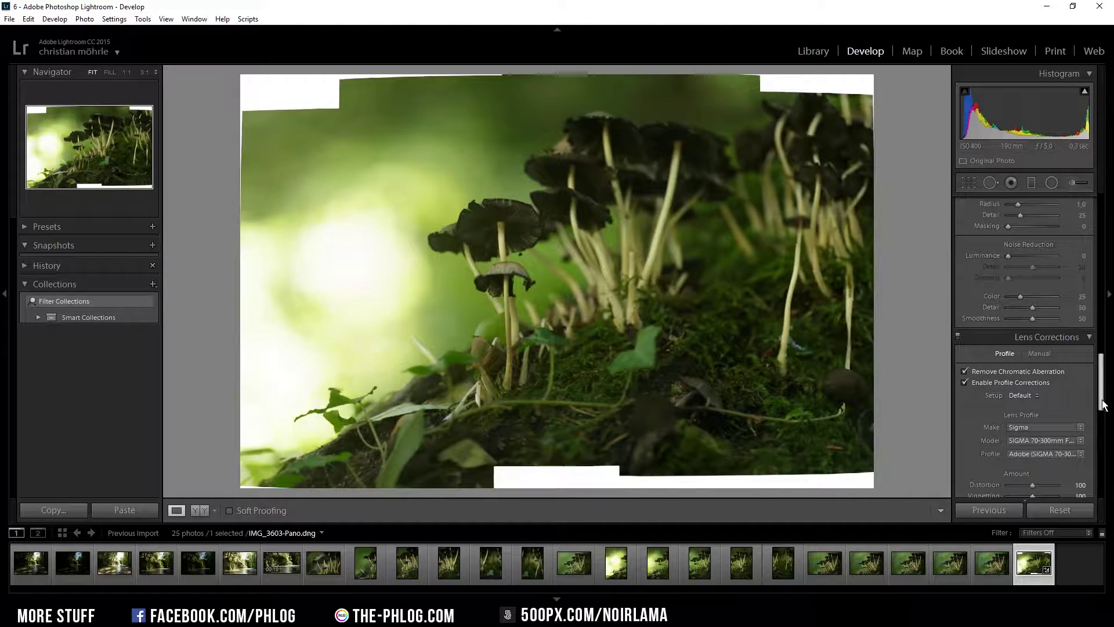
left_click_drag(1103, 403, 1108, 232)
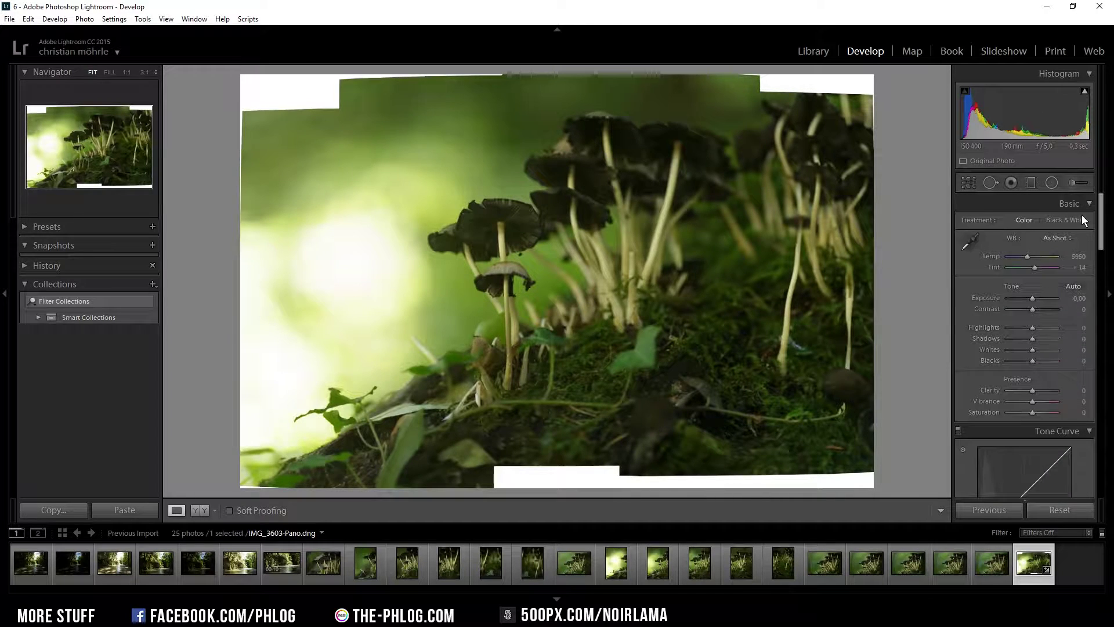
- Crop the panorama's top, bottom, left and right edges inward past the white gaps
left_click(968, 182)
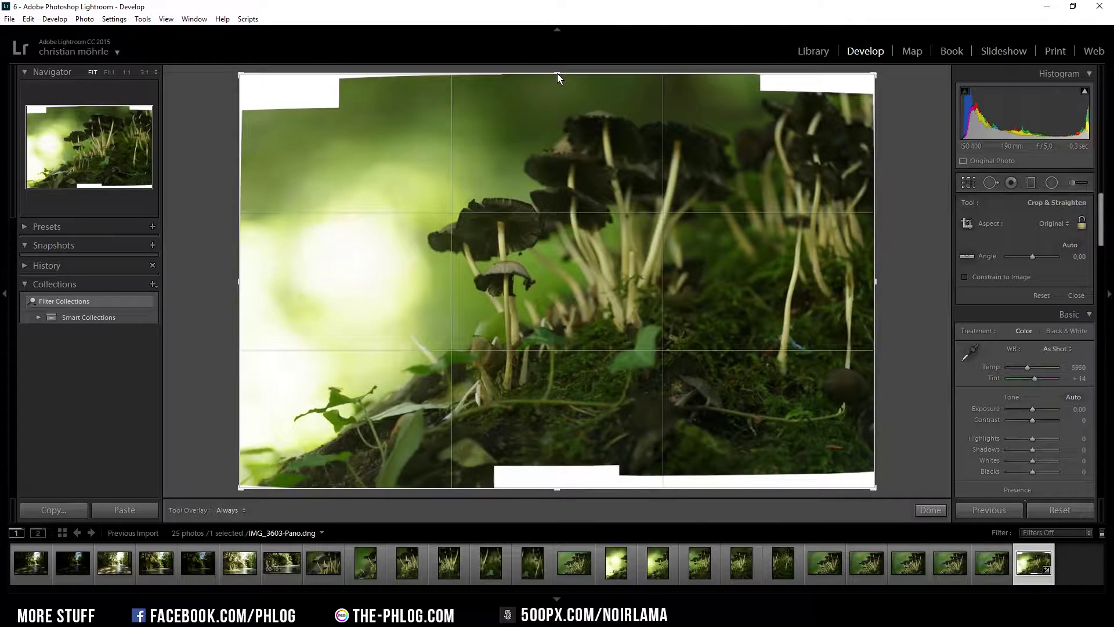
left_click_drag(559, 73, 561, 92)
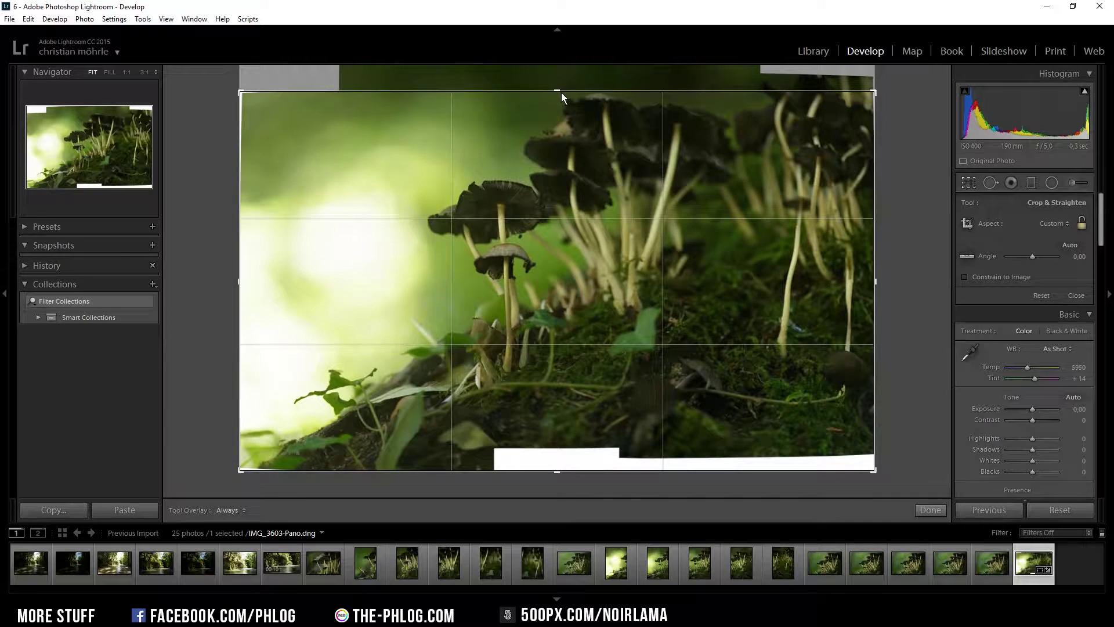
left_click_drag(557, 469, 562, 460)
left_click_drag(249, 289, 251, 290)
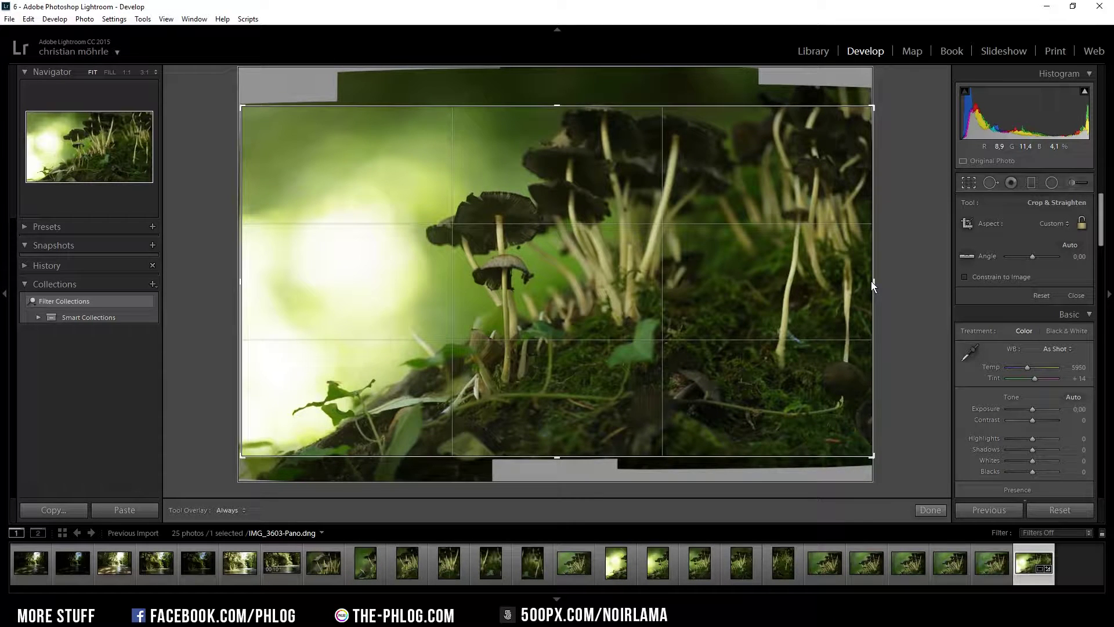
left_click_drag(872, 281, 869, 281)
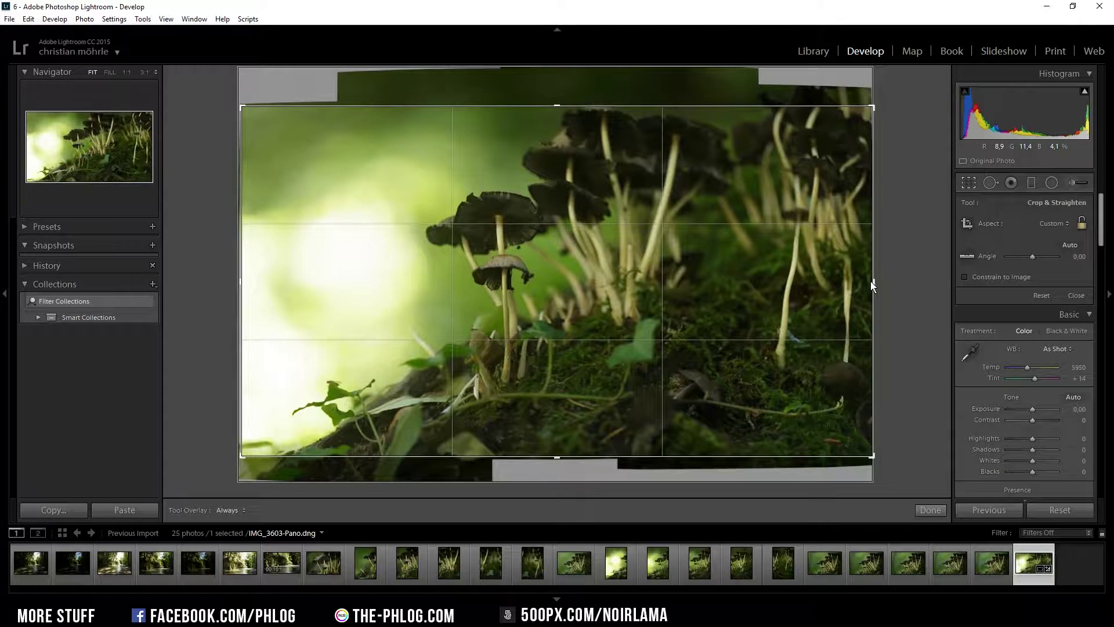
left_click(971, 183)
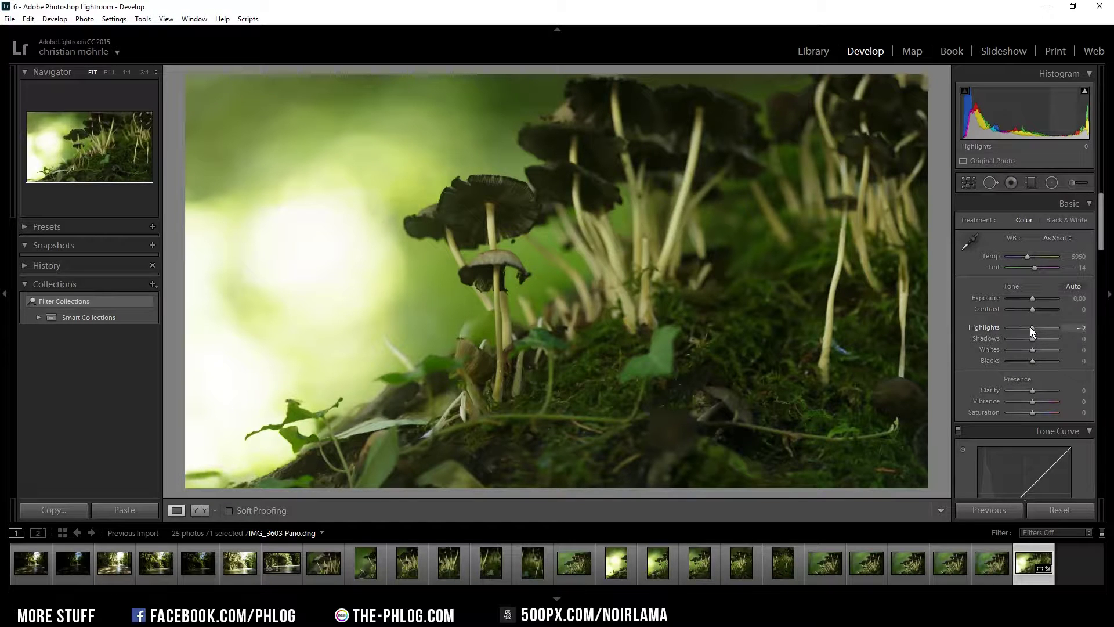
- Set Highlights −74, Shadows +64, Contrast +5, Tint +46 and Clarity +12 in the Basic panel
left_click_drag(1029, 326, 1013, 327)
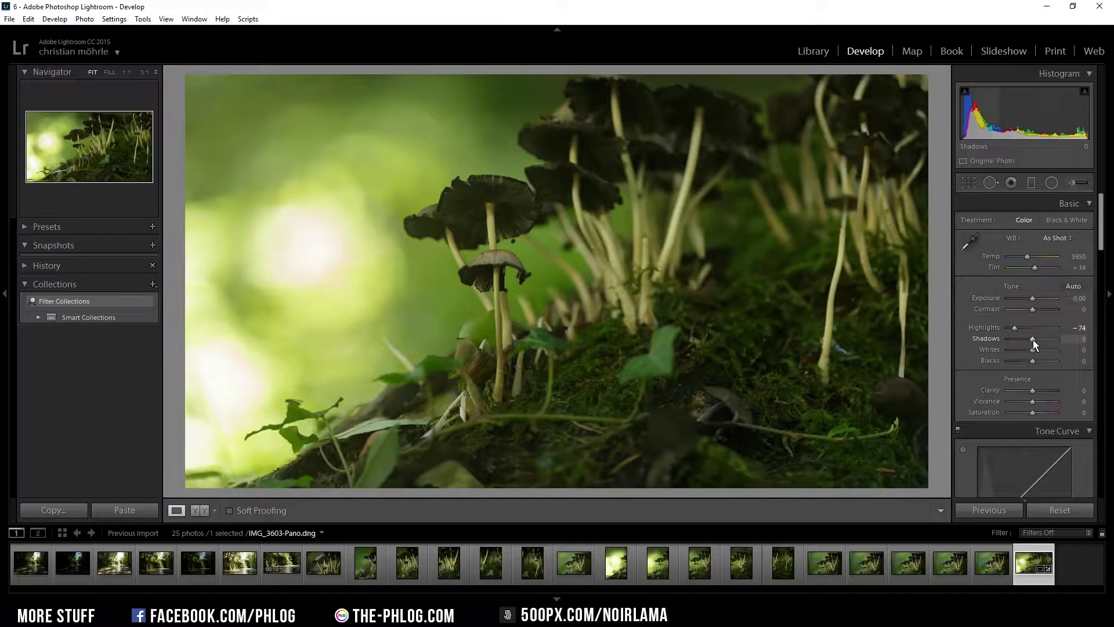
left_click_drag(1035, 340, 1050, 339)
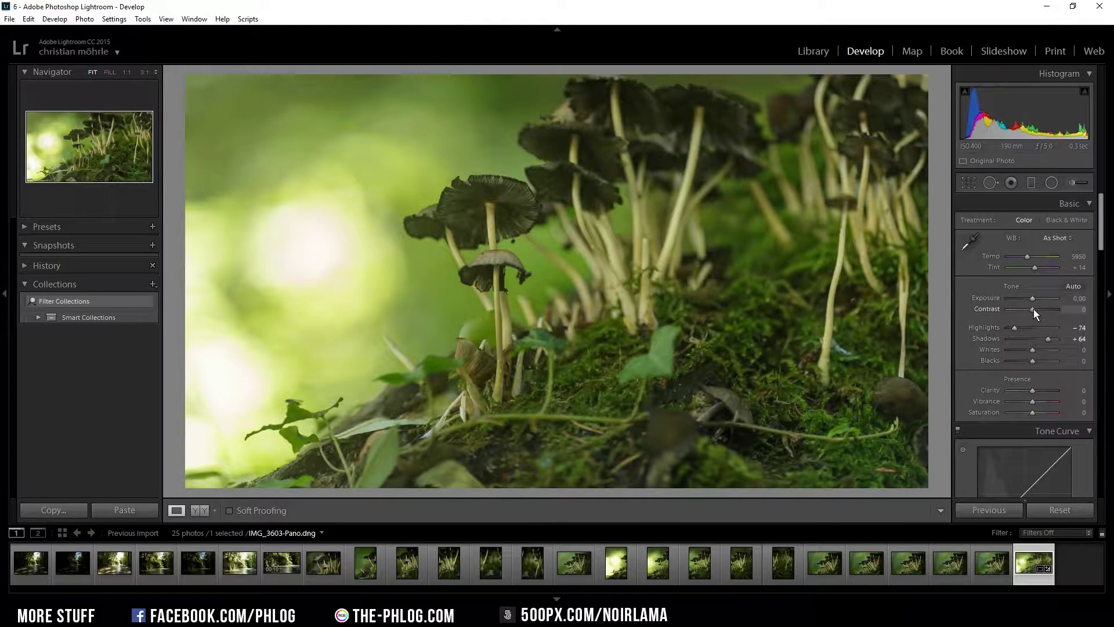
left_click(1033, 309)
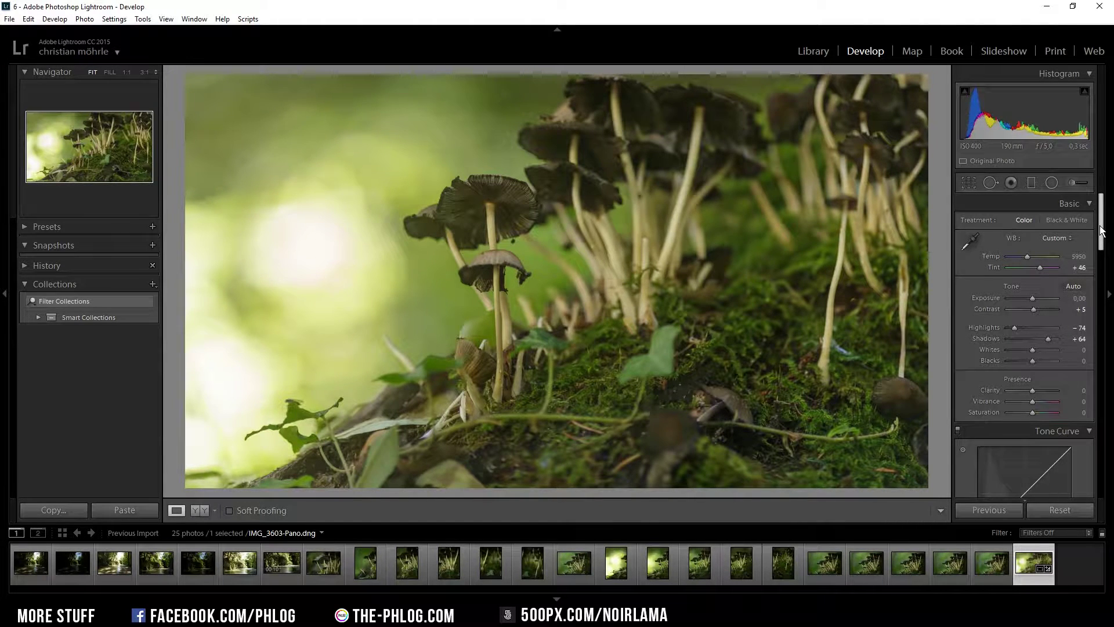
scroll(1104, 247, "down", 2)
scroll(1033, 312, "up", 1)
left_click_drag(1033, 312, 1033, 323)
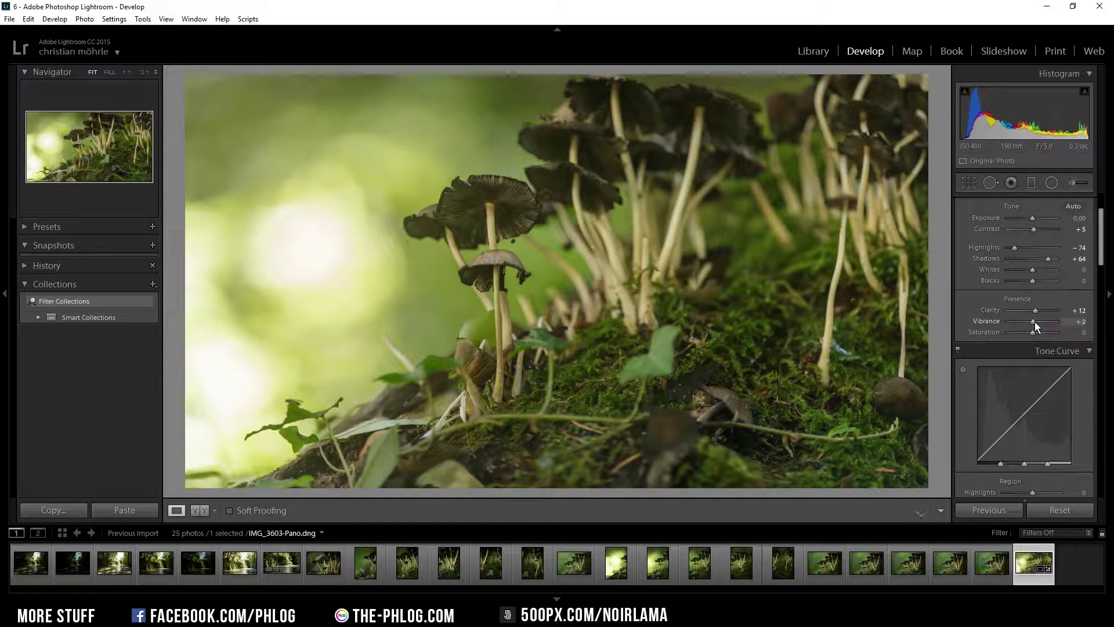
- Raise HSL saturation to Yellow +27 and Green +31, and increase Green luminance
scroll(1036, 323, "down", 7)
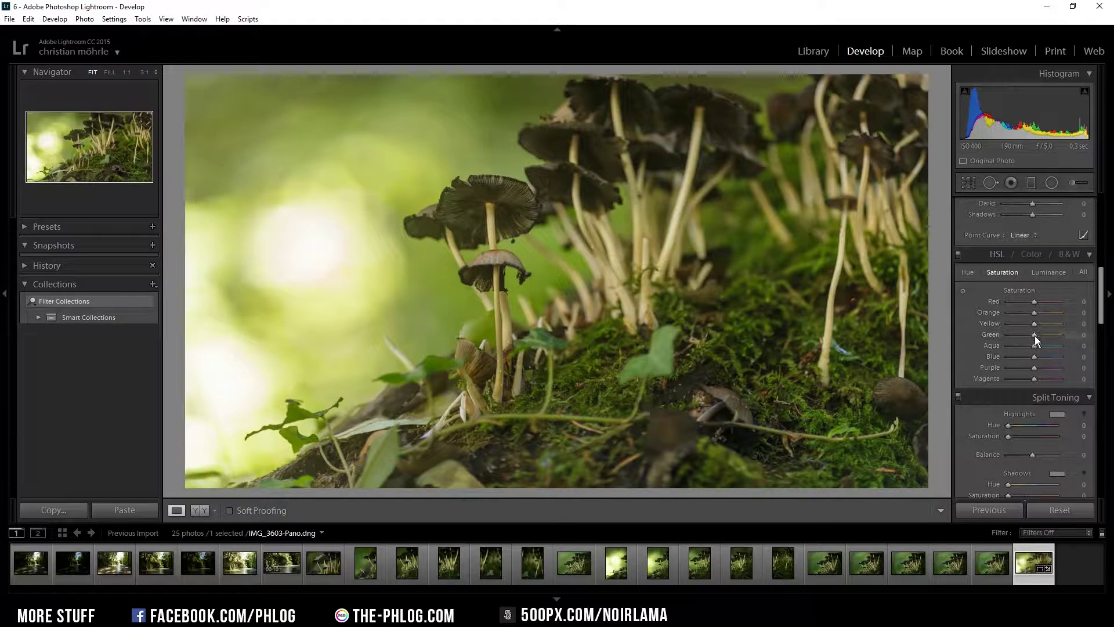
mouse_move(1035, 335)
left_mouse_down()
mouse_move(1046, 337)
mouse_move(1041, 325)
left_mouse_up()
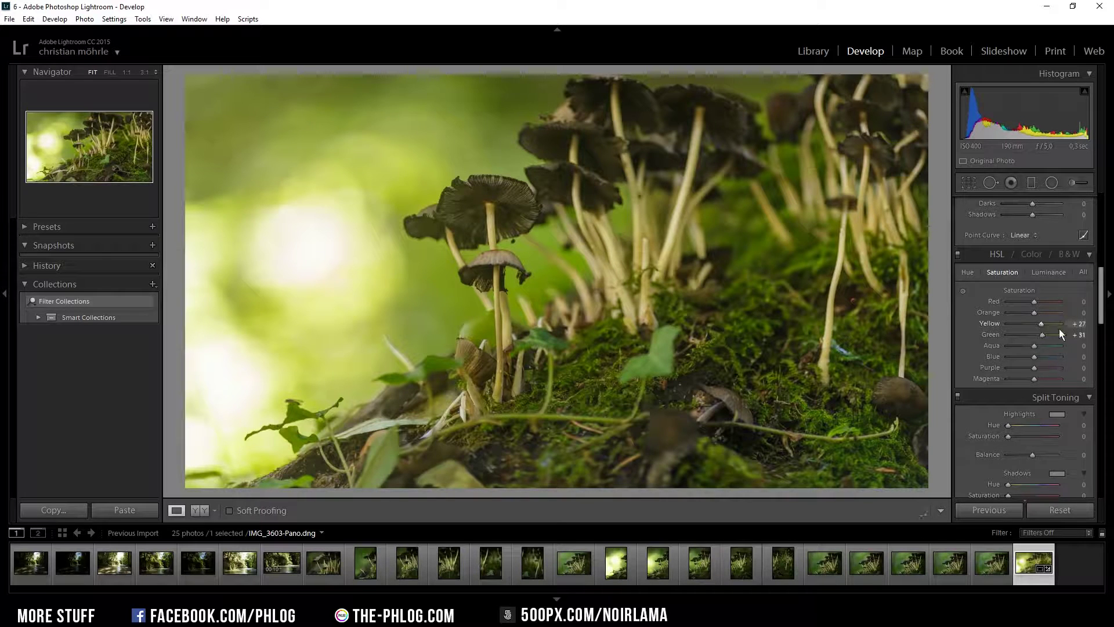
left_click(1042, 271)
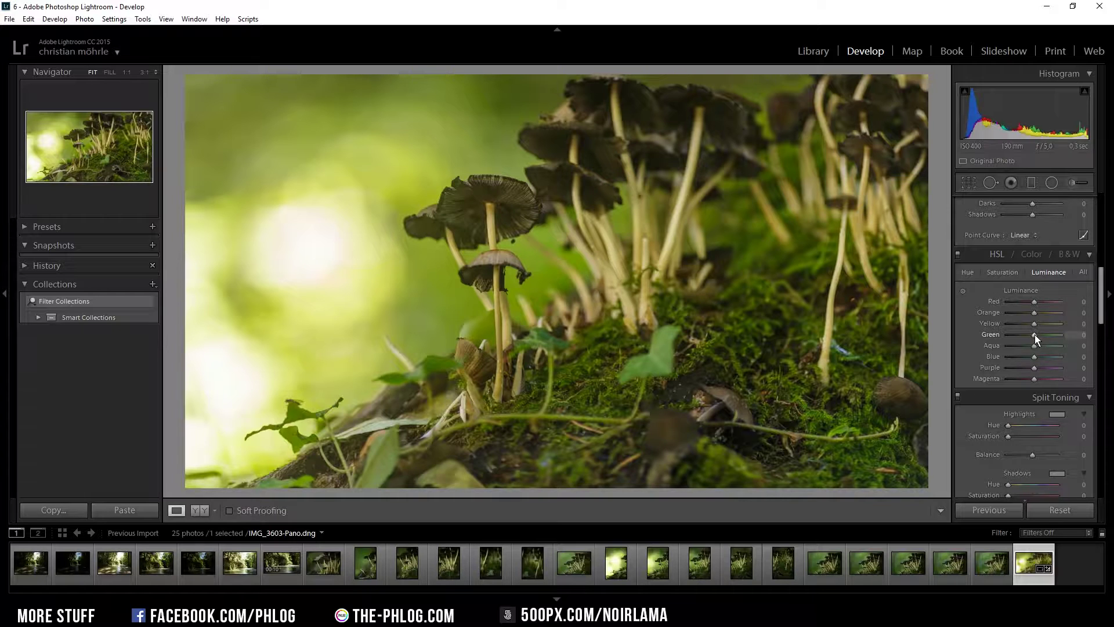
left_click_drag(1035, 335, 1043, 336)
scroll(1052, 288, "down", 4)
- Tint the split-toning highlights warm yellow at Hue 53, Saturation 21
left_click(1056, 295)
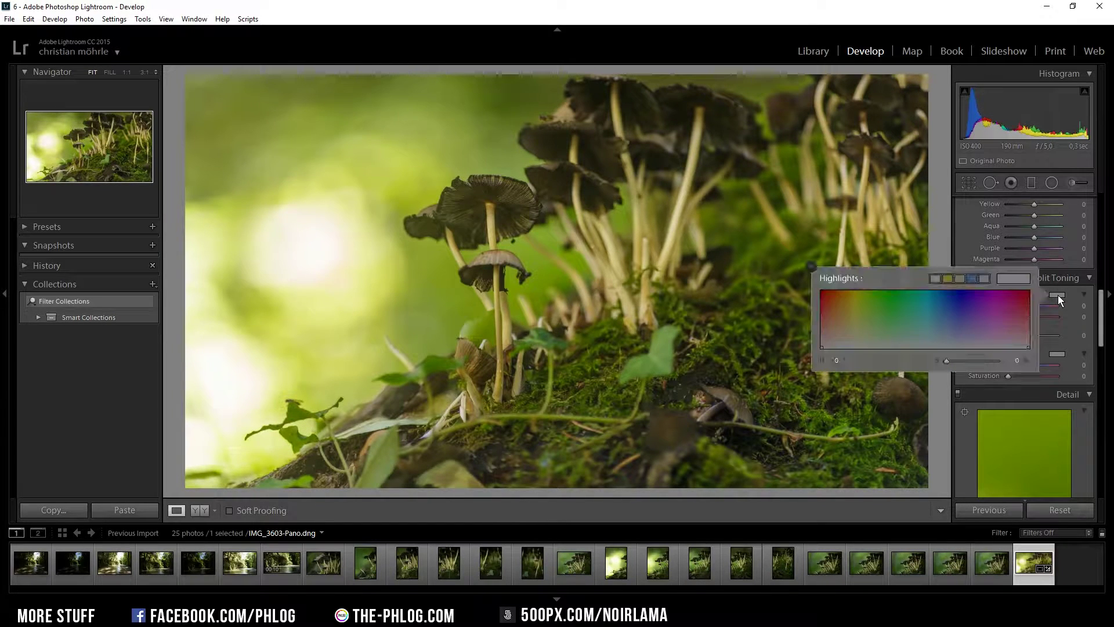
left_click(848, 338)
left_click_drag(848, 336, 852, 337)
scroll(1015, 385, "down", 5)
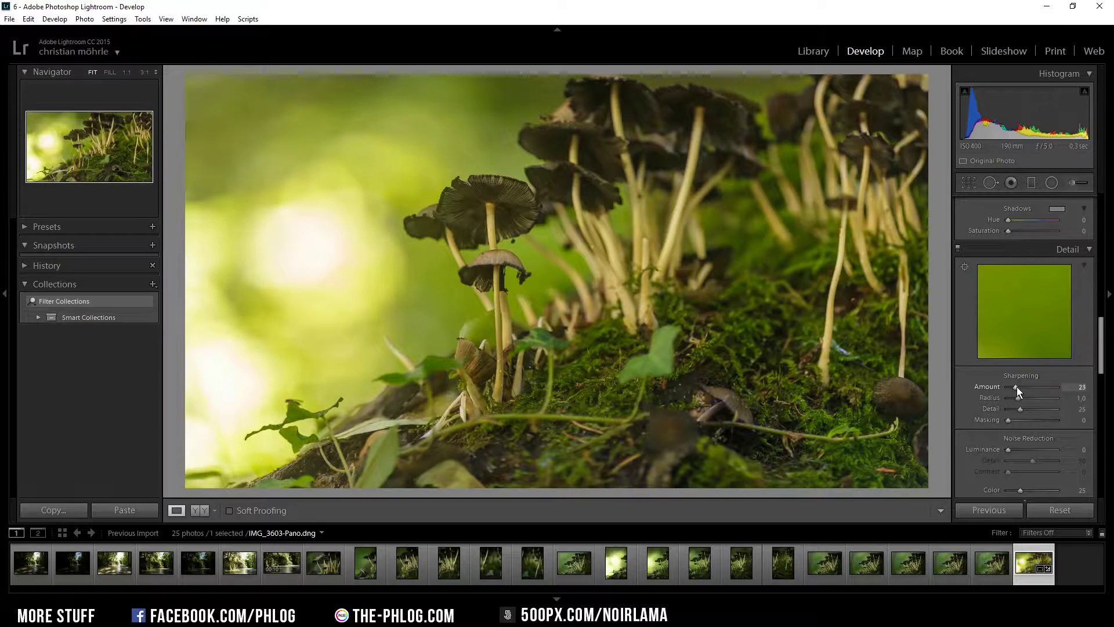
- Raise sharpening Amount to 134 and Alt-drag Masking to confine sharpening to edges
left_click_drag(1015, 389, 1053, 389)
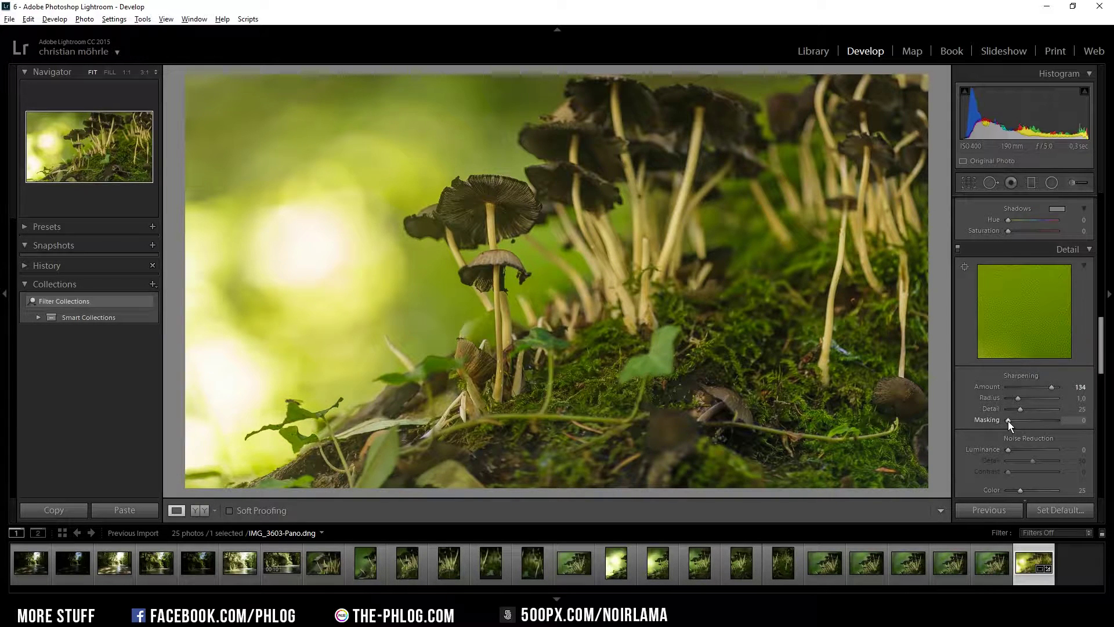
left_click(1008, 420, "alt")
left_click_drag(1008, 420, 1044, 425)
scroll(1089, 292, "up", 10)
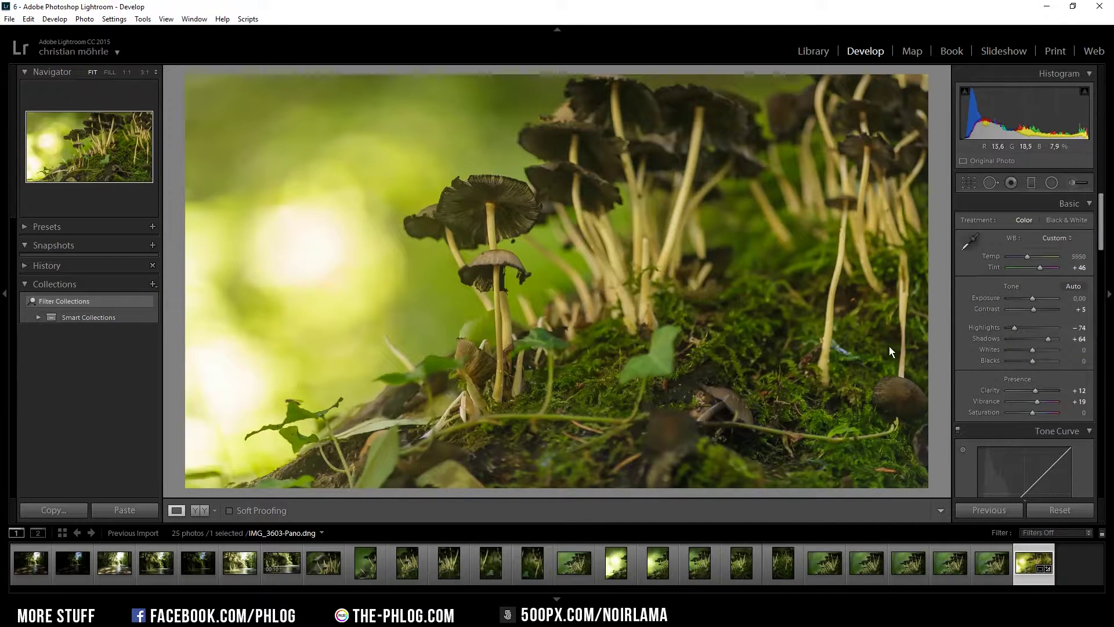
- Send the IMG_3603-Pano panorama from Lightroom to Photoshop via the File menu
left_click(10, 19)
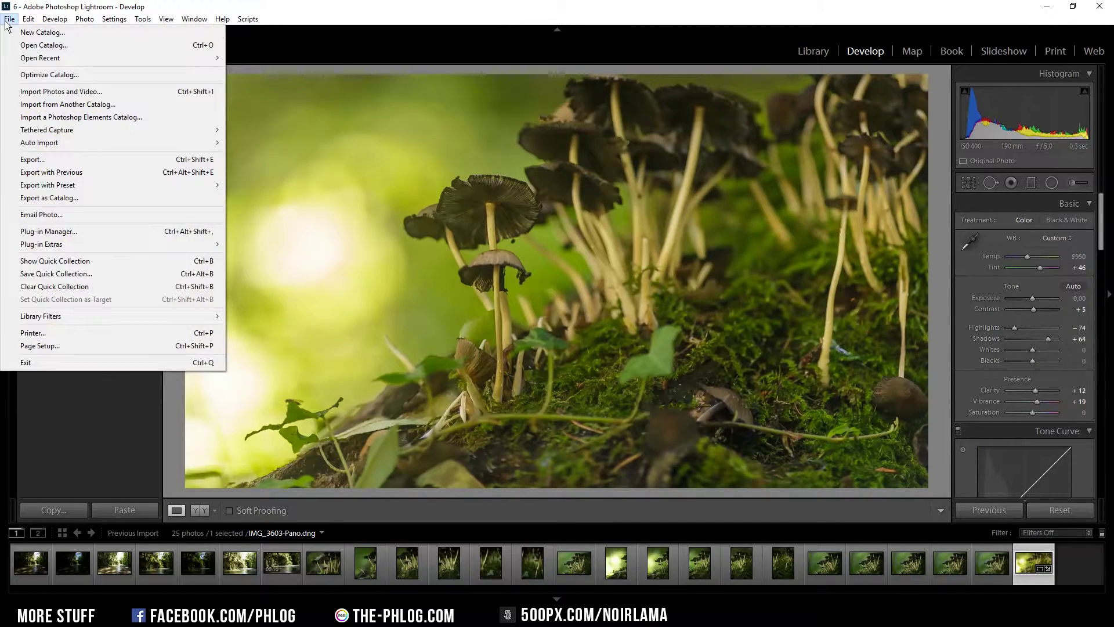
left_click(50, 163)
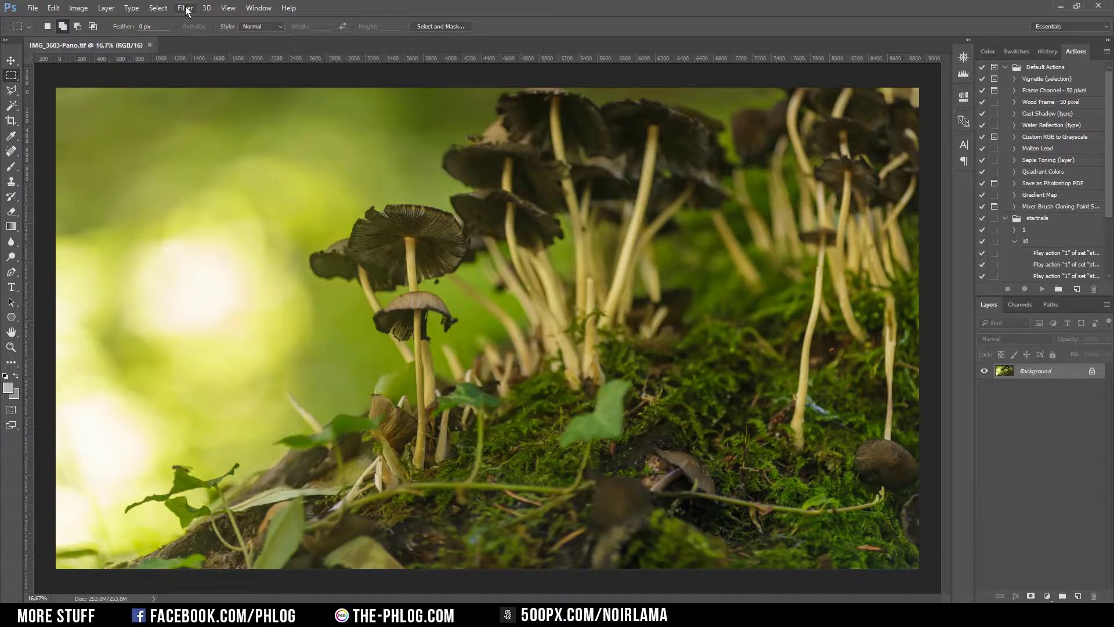
- Apply a Color Efex Pro 4 Vignette: Lens at Amount −27% with a more circular shape
left_click(186, 9)
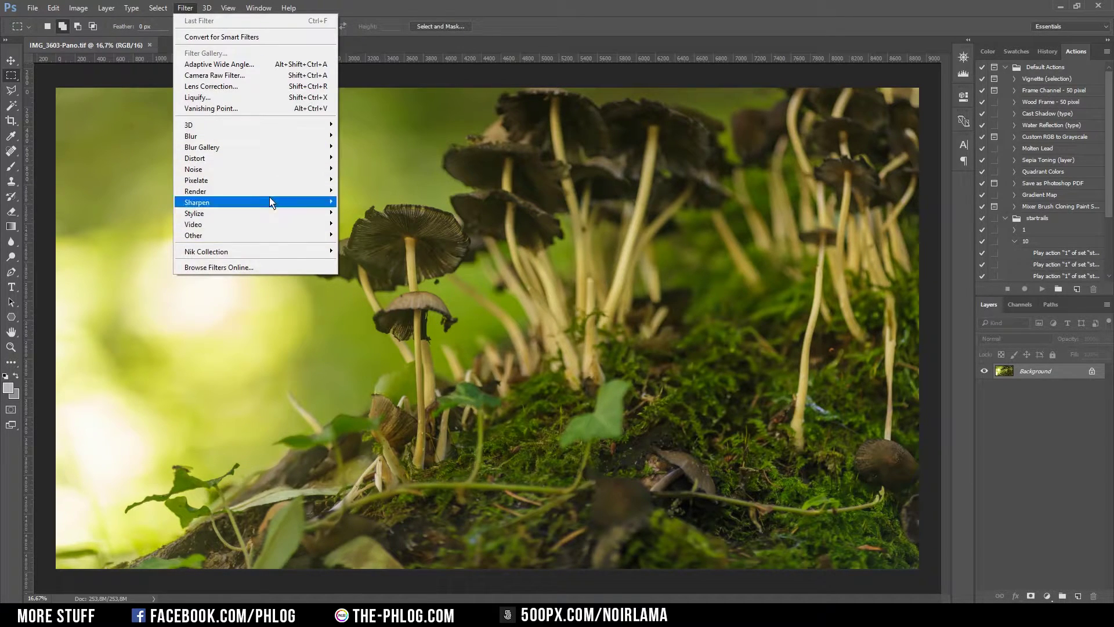
mouse_move(279, 252)
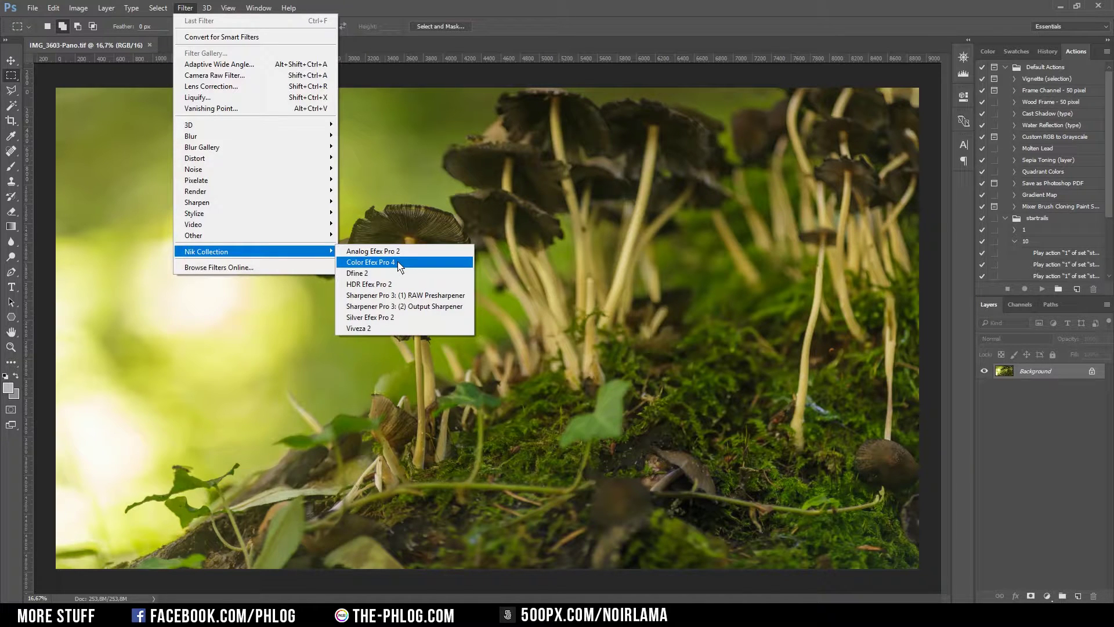
left_click(398, 262)
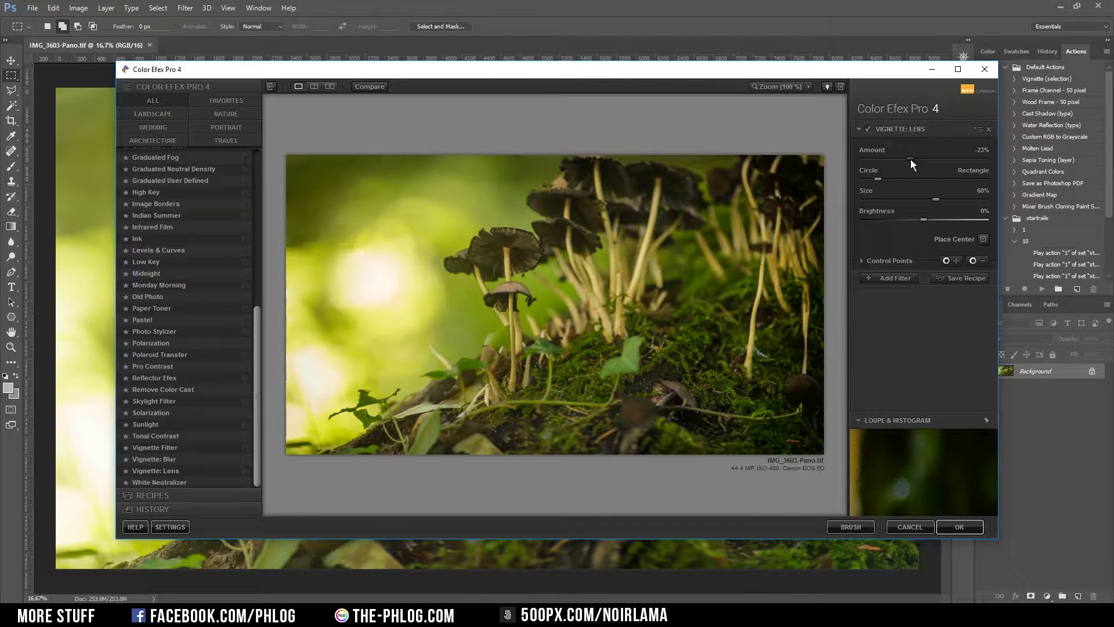
left_click_drag(910, 159, 909, 164)
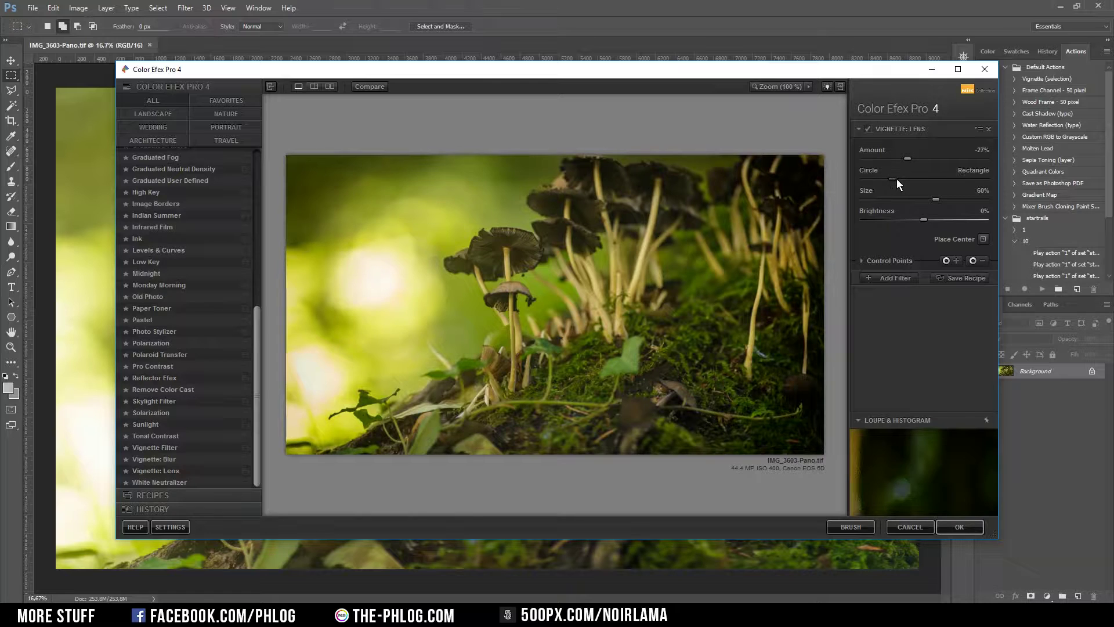
left_click_drag(900, 178, 911, 159)
key("Return")
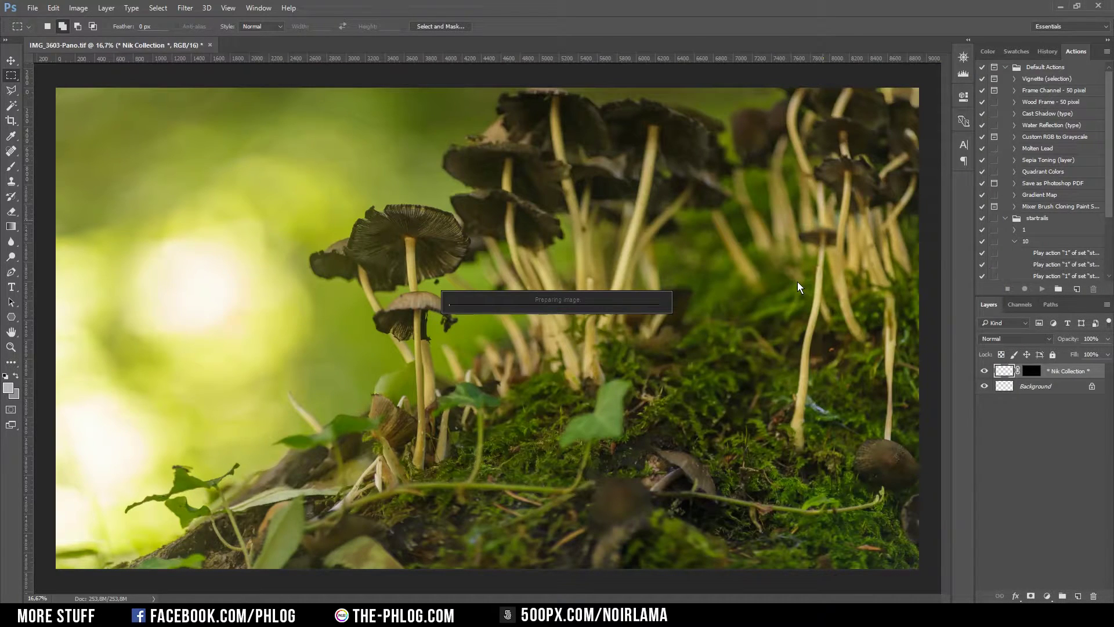
left_click(183, 8)
- Reopen Color Efex Pro 4 and set Classical Soft Focus to Soft Focus 2 at 53% strength
mouse_move(268, 251)
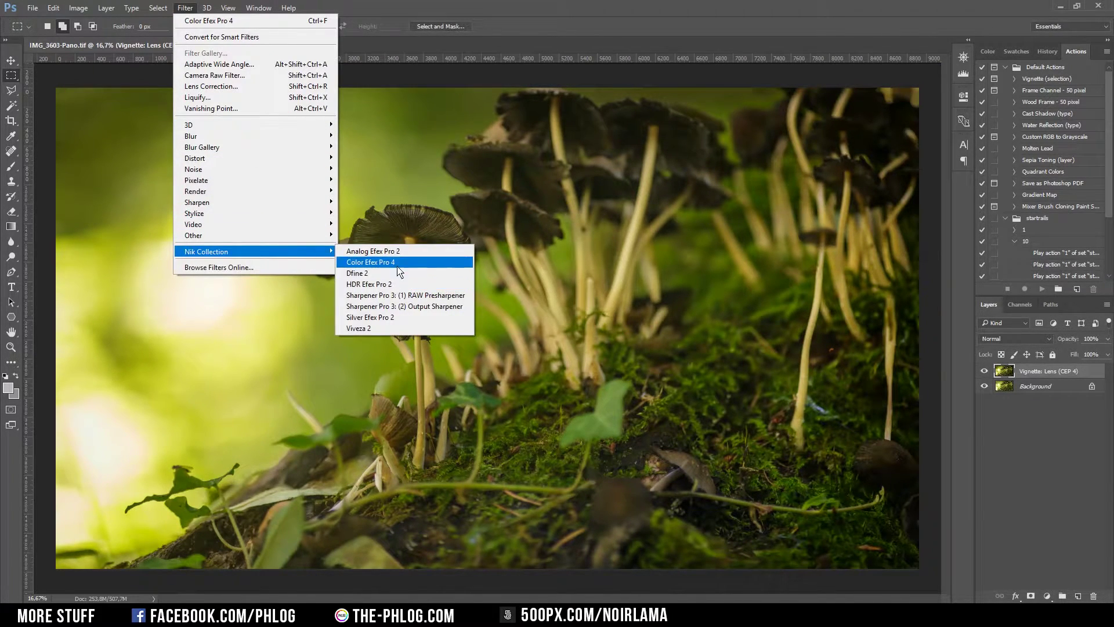
key("Escape")
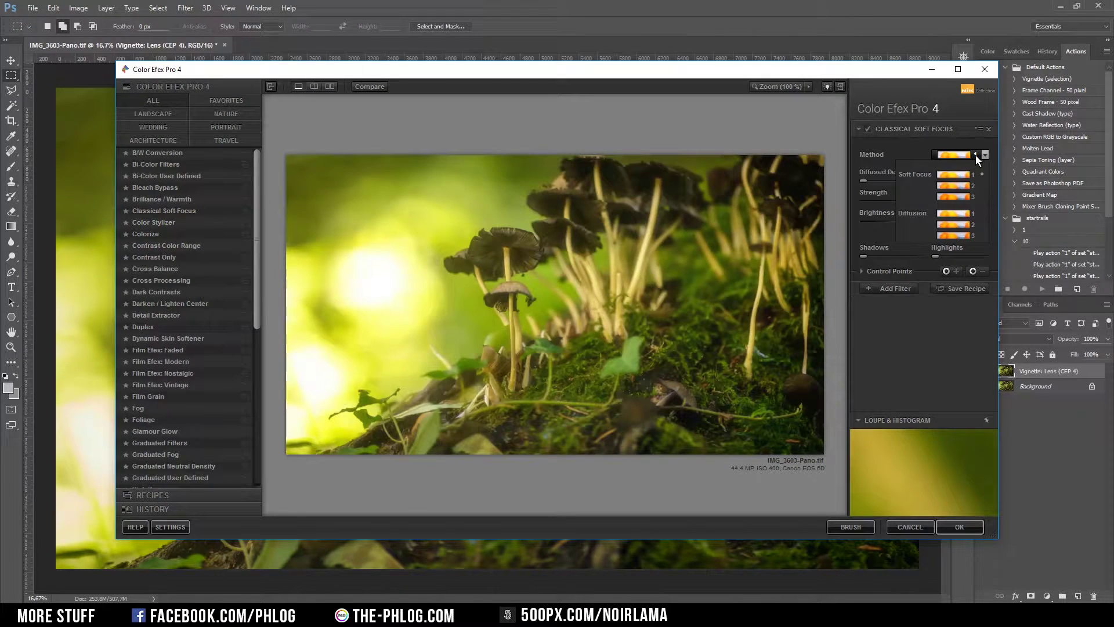
left_click(976, 155)
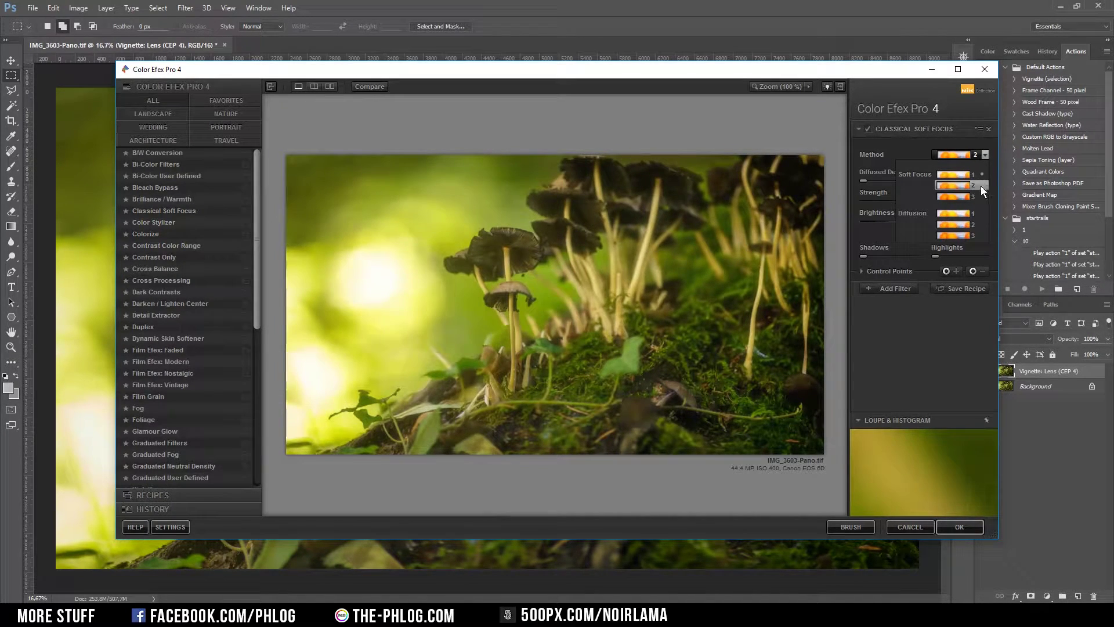
left_click(977, 185)
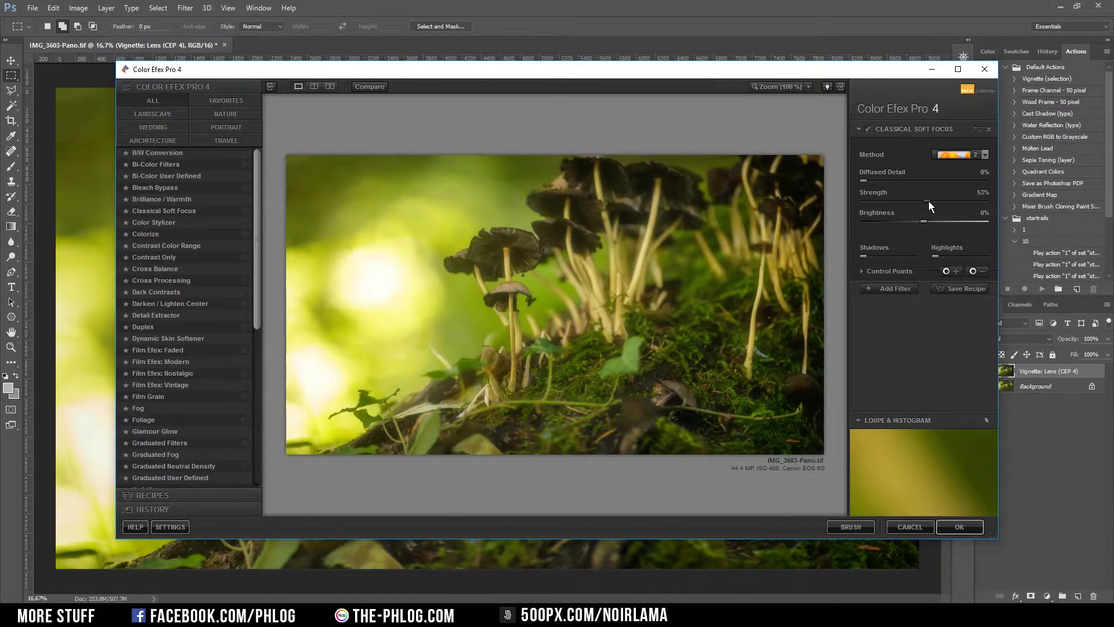
- Apply the soft-focus glow, trial-mask it off the mushrooms, then delete that layer
left_click(959, 527)
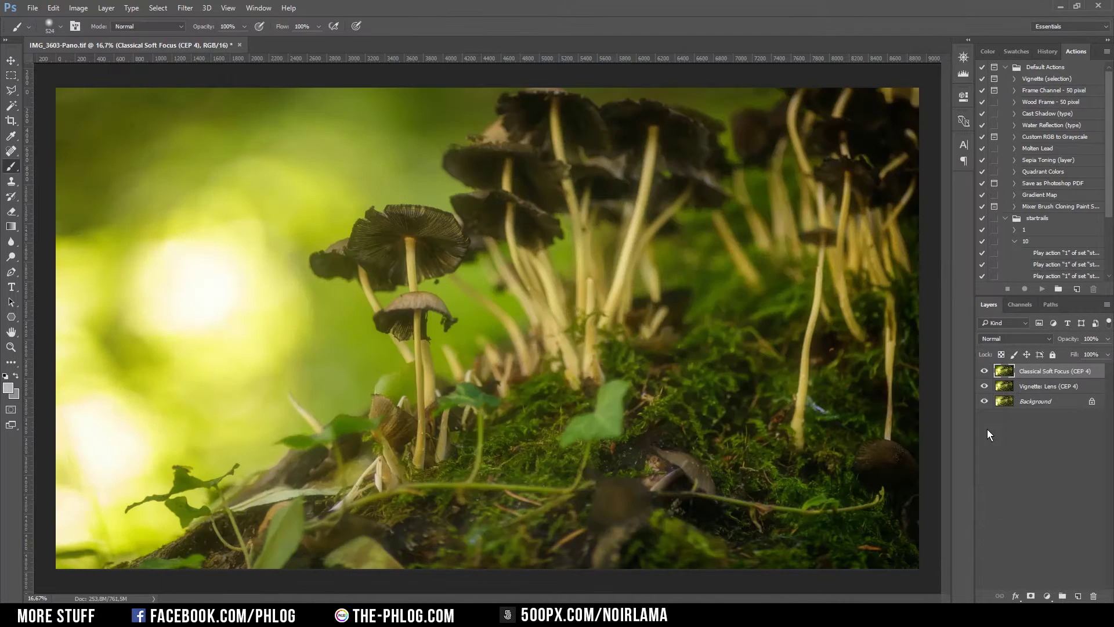
left_click(1032, 597)
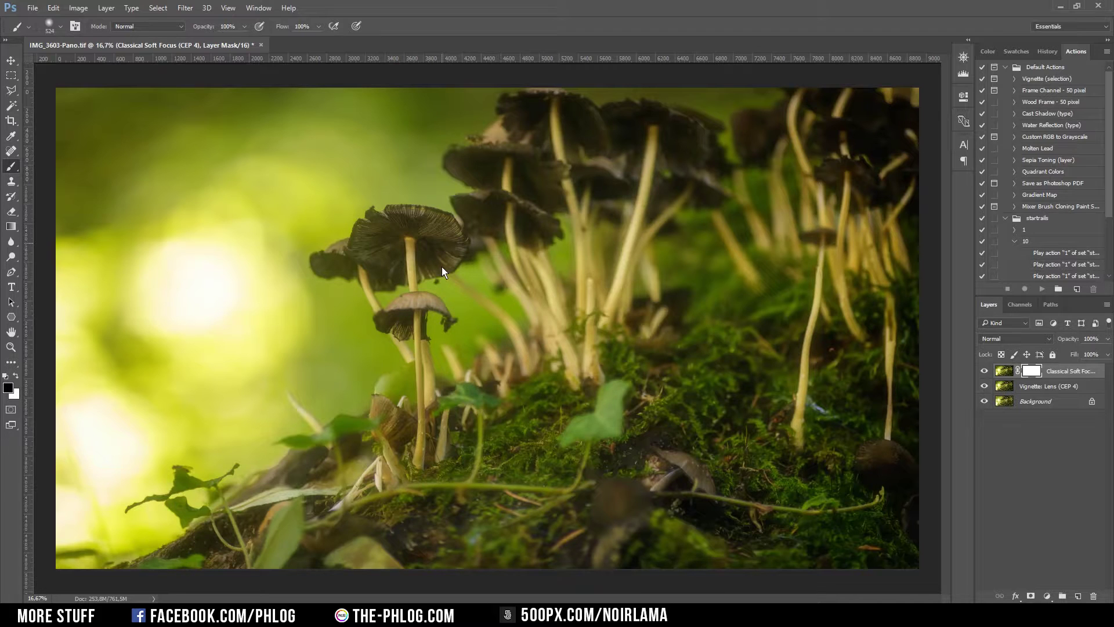
left_click_drag(423, 263, 388, 242)
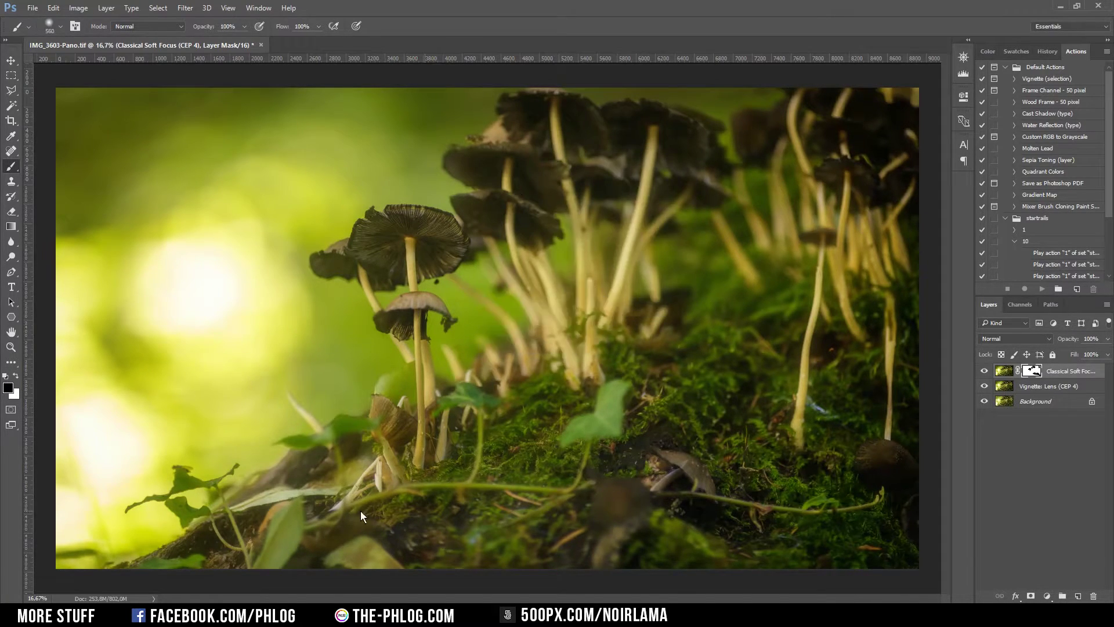
left_click(985, 371)
left_click(987, 371)
key("Delete")
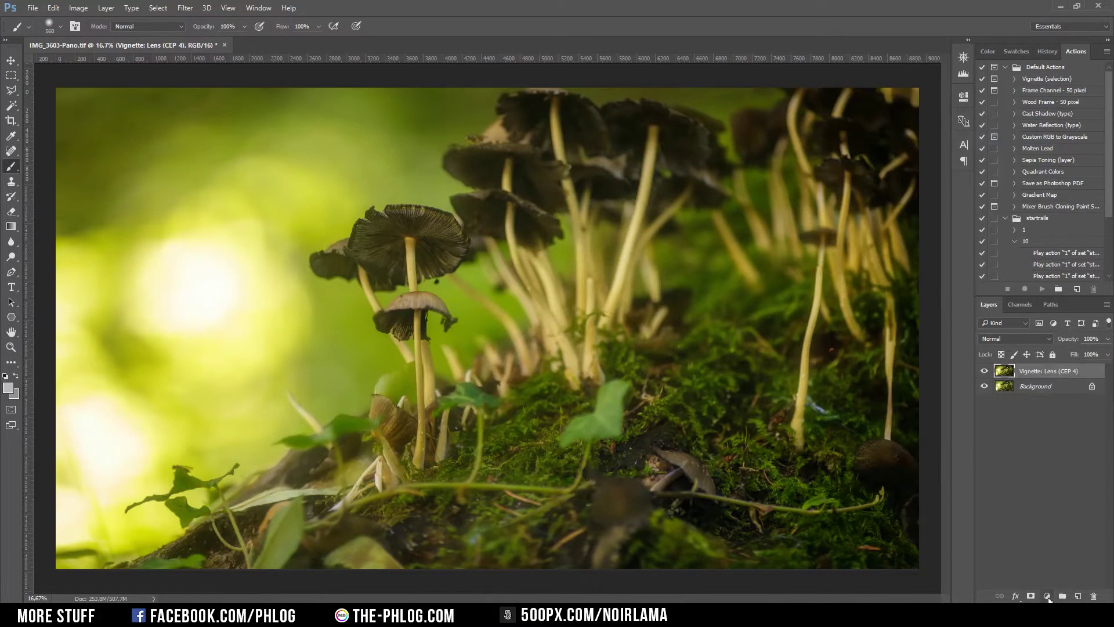
- Add a Curves adjustment layer and shape an S-curve for stronger contrast
left_click(1047, 596)
left_click(1045, 415)
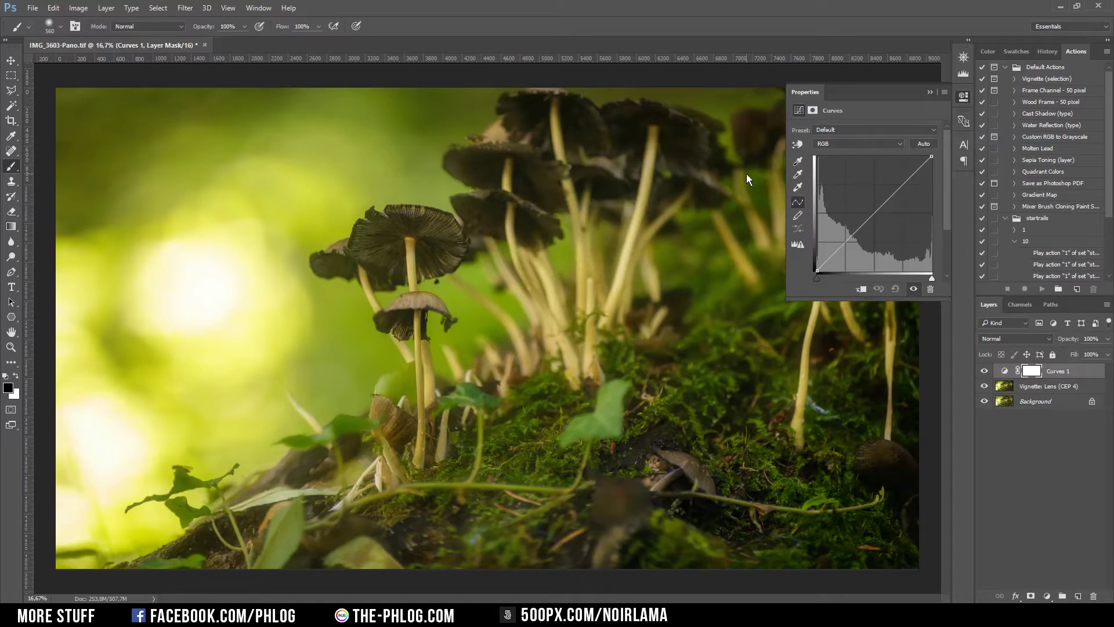
left_click_drag(903, 187, 898, 181)
left_click_drag(849, 234, 848, 242)
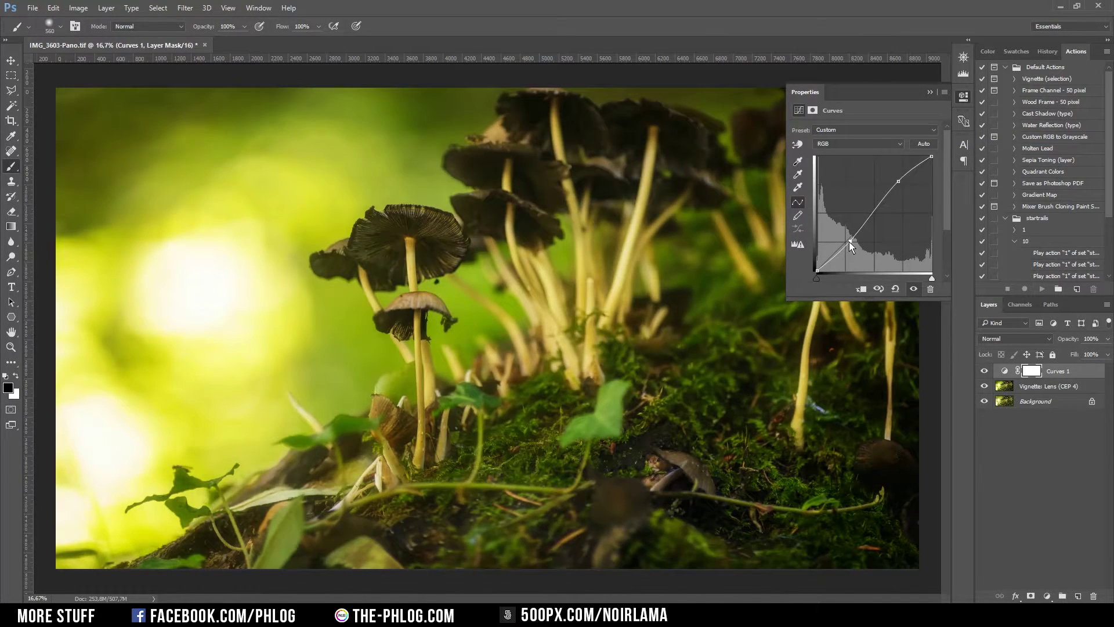
left_click(929, 92)
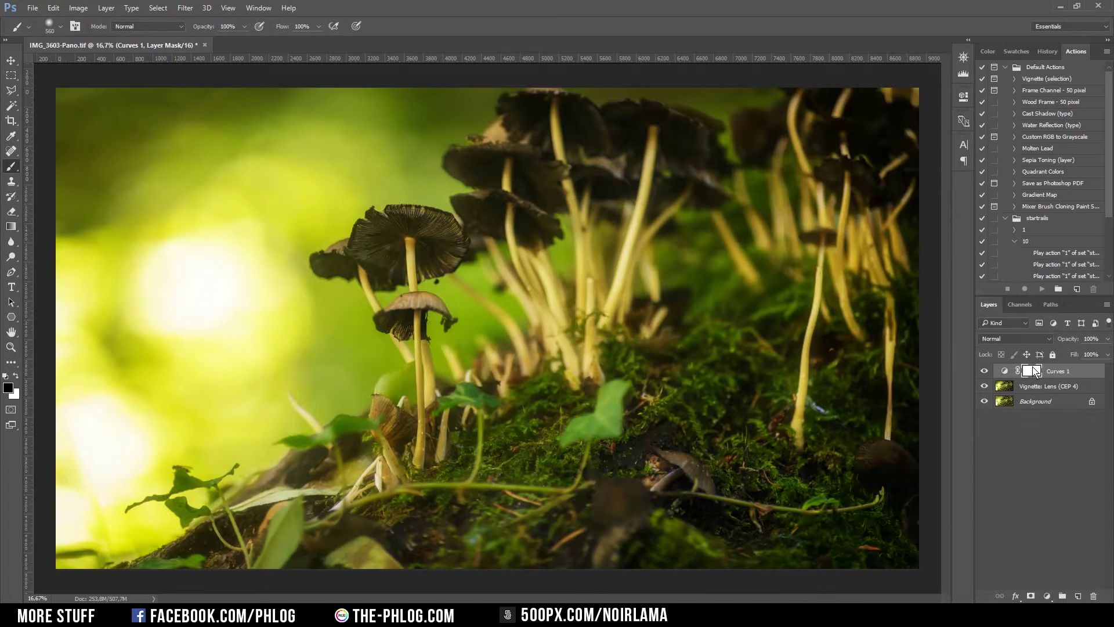
- Fill the Curves mask with black, then paint white over the mushroom stems
key("shift+F5")
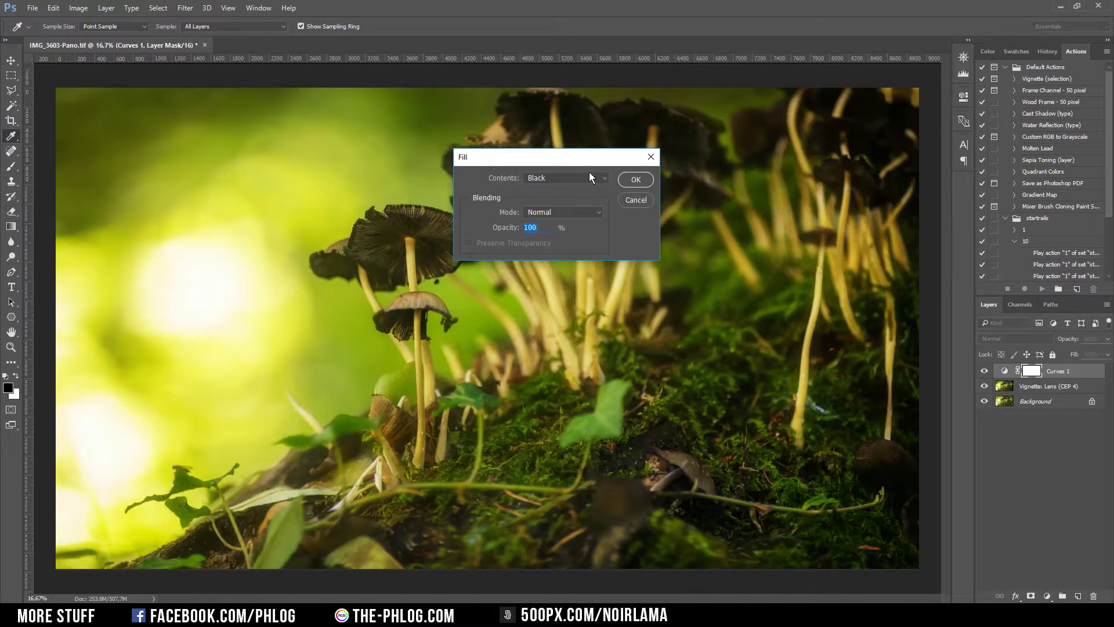
left_click(636, 178)
key("b")
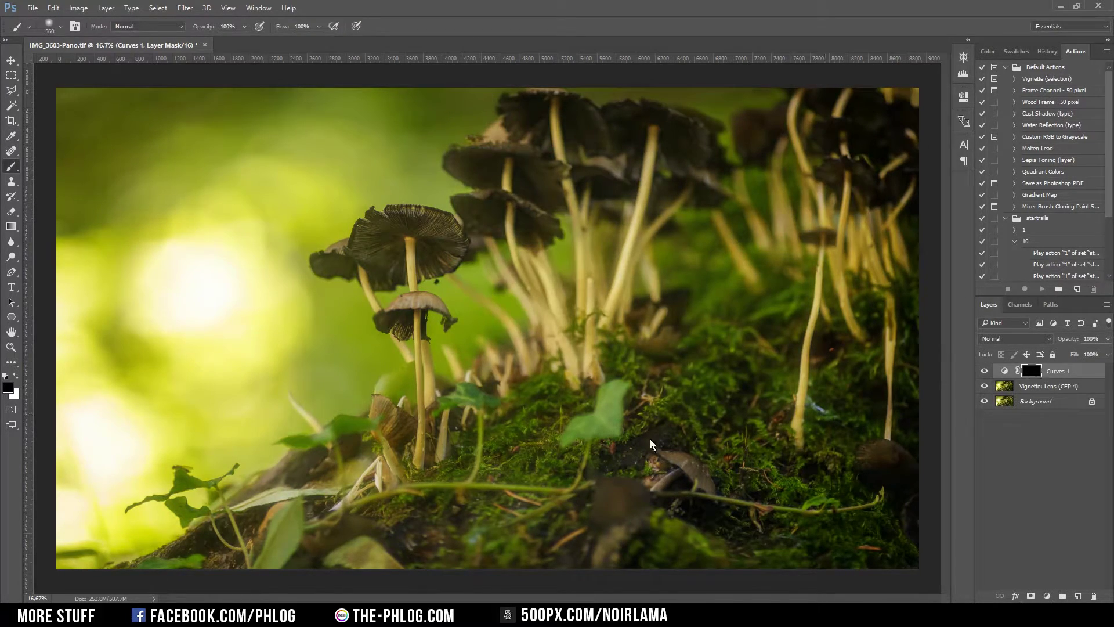
left_click(16, 376)
left_click(409, 253)
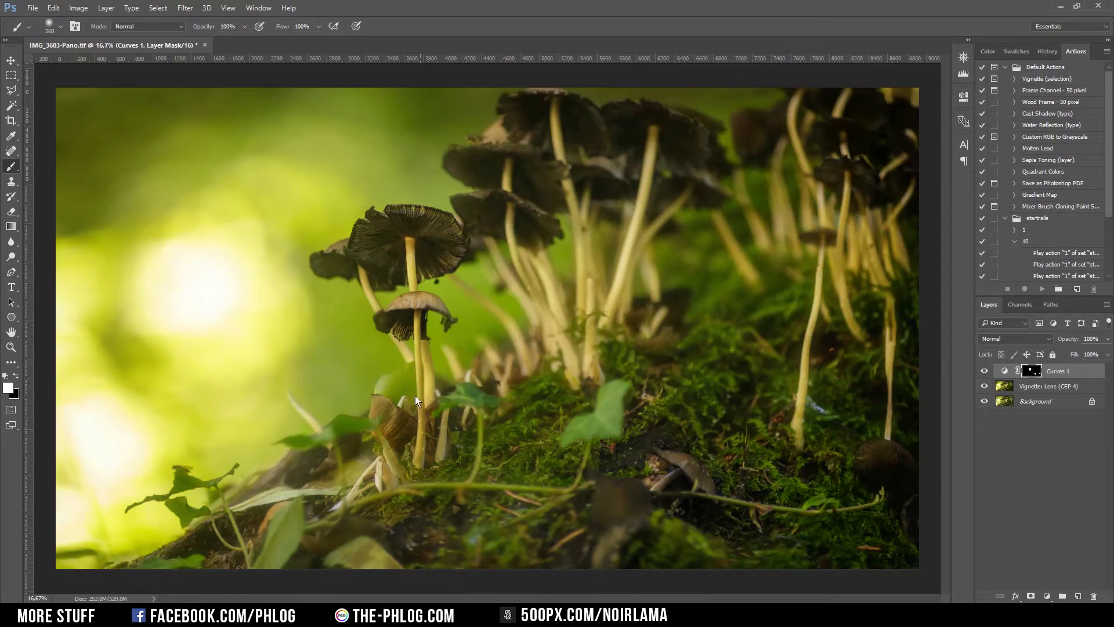
left_click_drag(557, 134, 653, 152)
- Stamp the visible layers, duplicate the result, and dodge a mushroom cap with an enlarged brush
key("ctrl+e")
key("ctrl+j")
key("o")
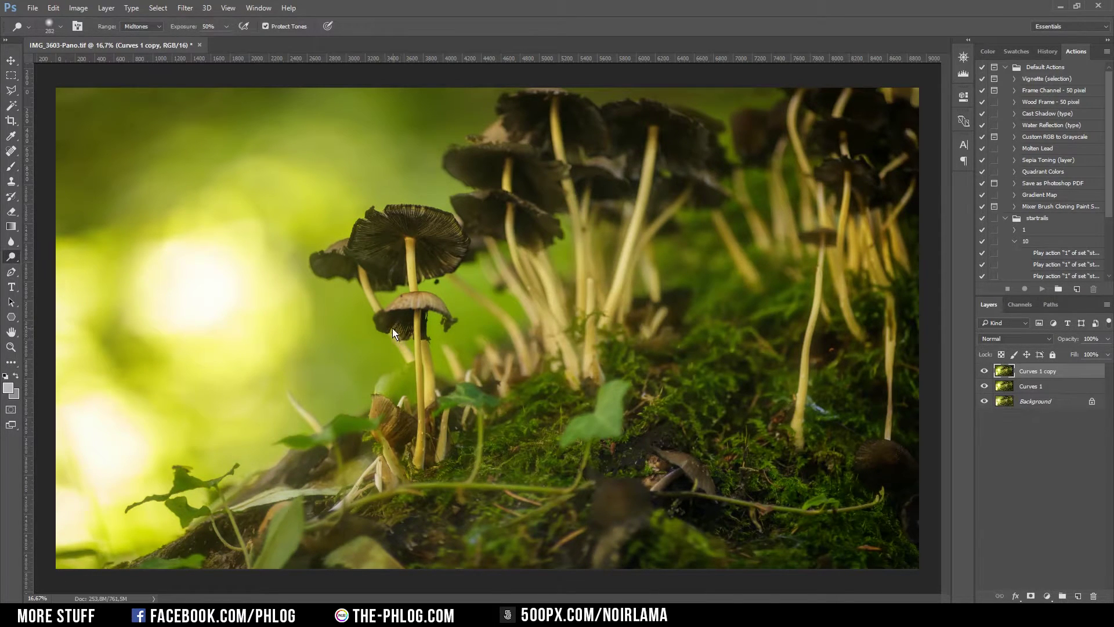
mouse_move(375, 250)
left_mouse_down()
mouse_move(416, 254)
mouse_move(388, 248)
left_mouse_up()
left_click(390, 242)
- Lower the dodged Curves 1 copy to 64% opacity, comparing it on and off and resizing the brush
left_click(985, 371)
left_click(984, 371)
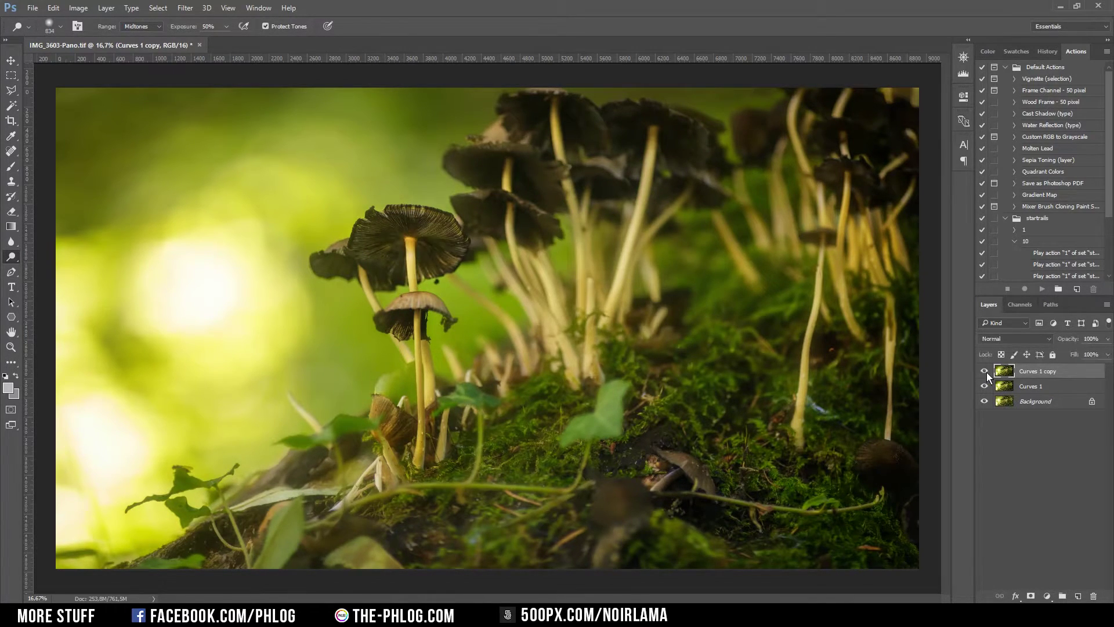
left_click(1109, 339)
left_click_drag(1081, 352, 1086, 351)
left_click(987, 372)
left_click(985, 371)
left_click_drag(424, 313, 413, 304)
left_click_drag(742, 458, 758, 458)
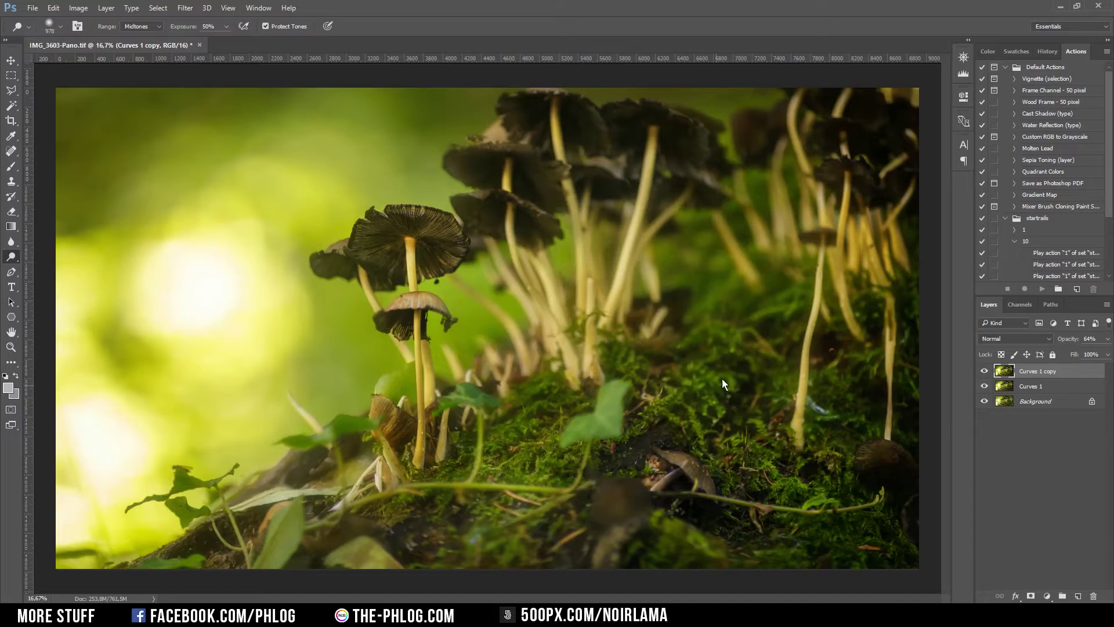
- Dodge the upper-left background with a ~1122 px brush, toggling Curves 1 copy visibility to compare
left_click(985, 371)
left_click(985, 371)
left_click(985, 371)
left_click(984, 371)
left_click_drag(165, 351, 205, 355)
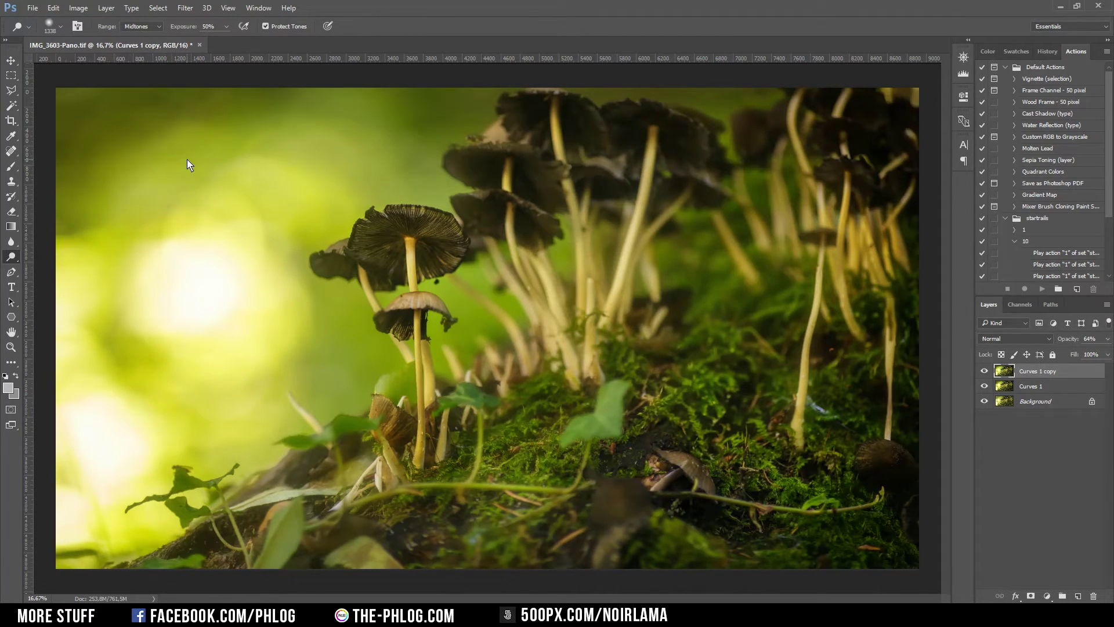
left_click(985, 371)
left_click(985, 371)
left_click(984, 372)
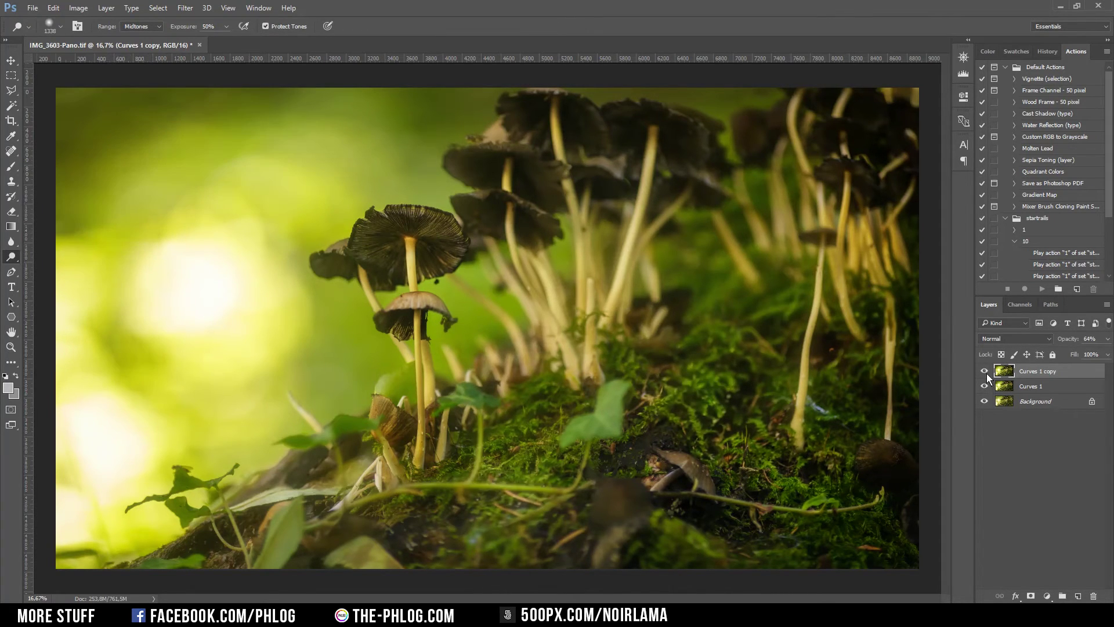